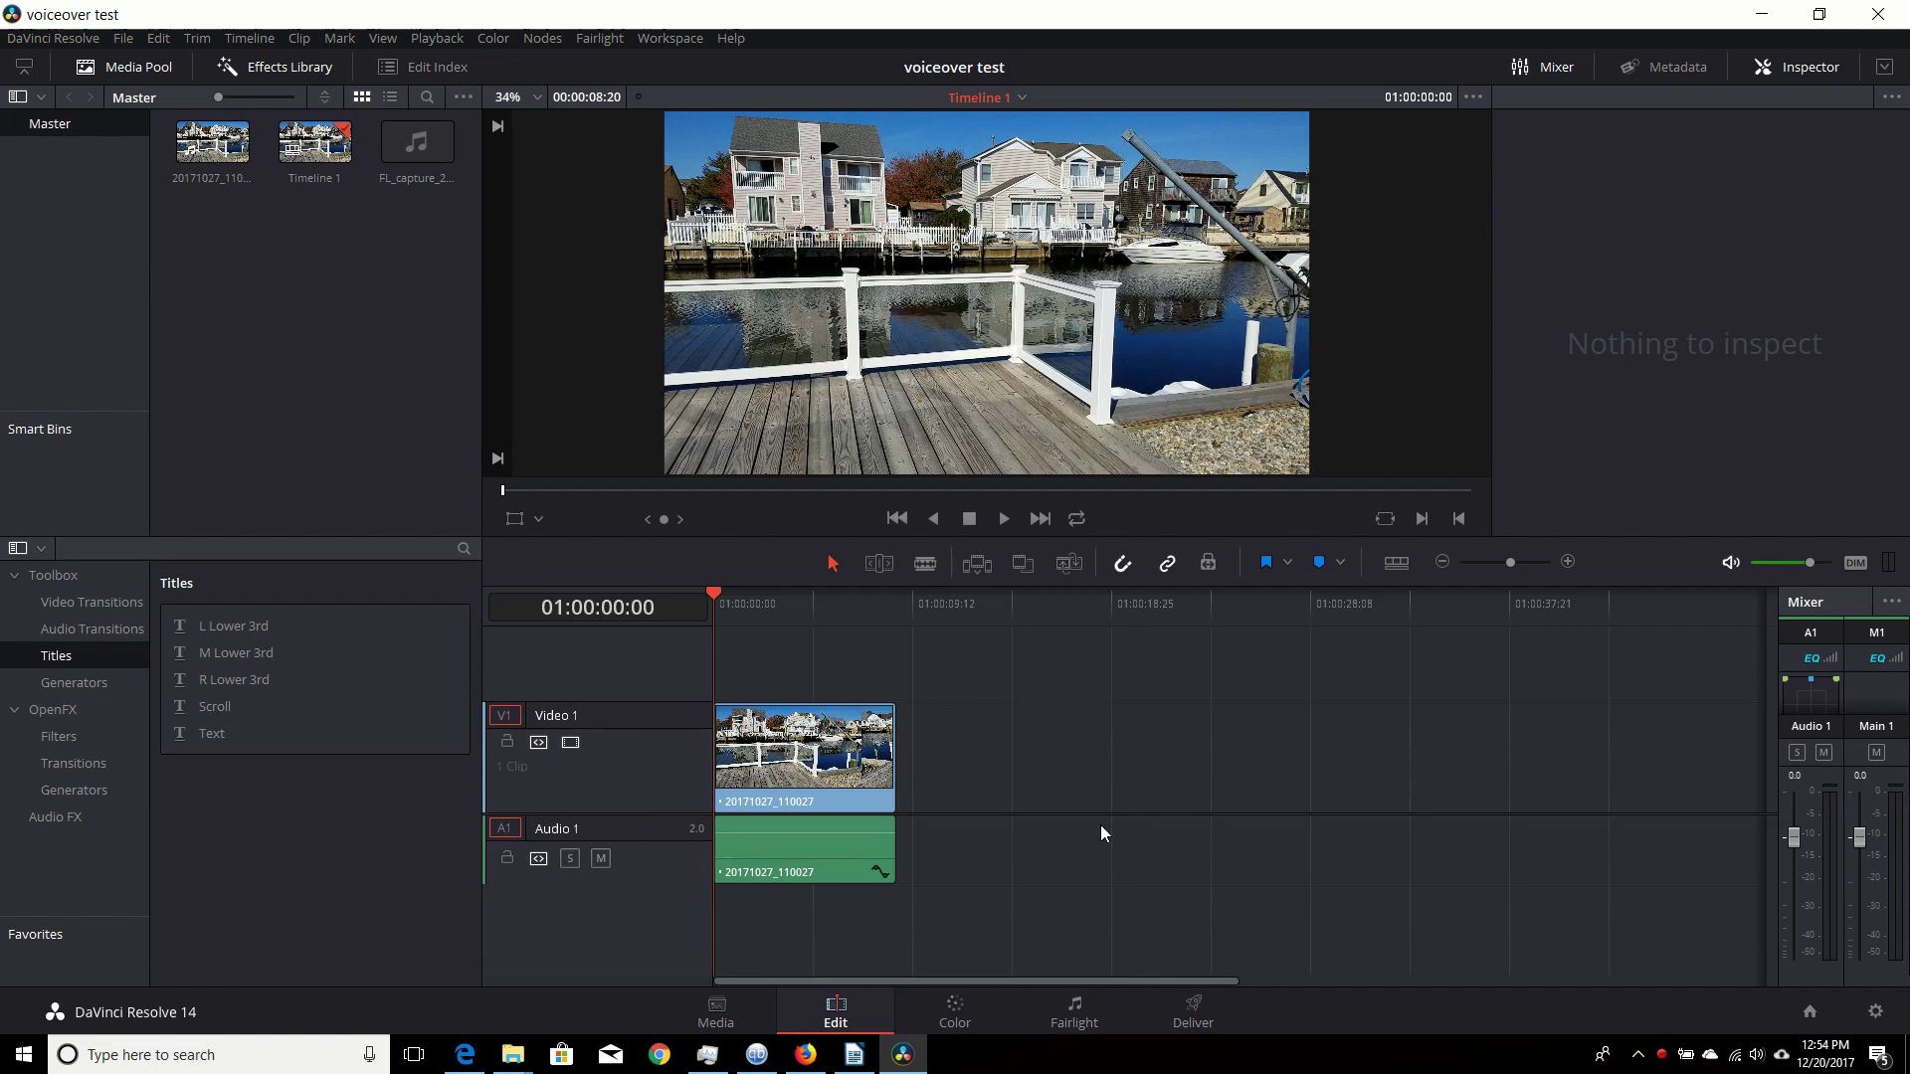
# Step: Switch to the Fairlight page, add an Audio 2 track below Audio 1, and select it
pyautogui.click(1086, 1014)
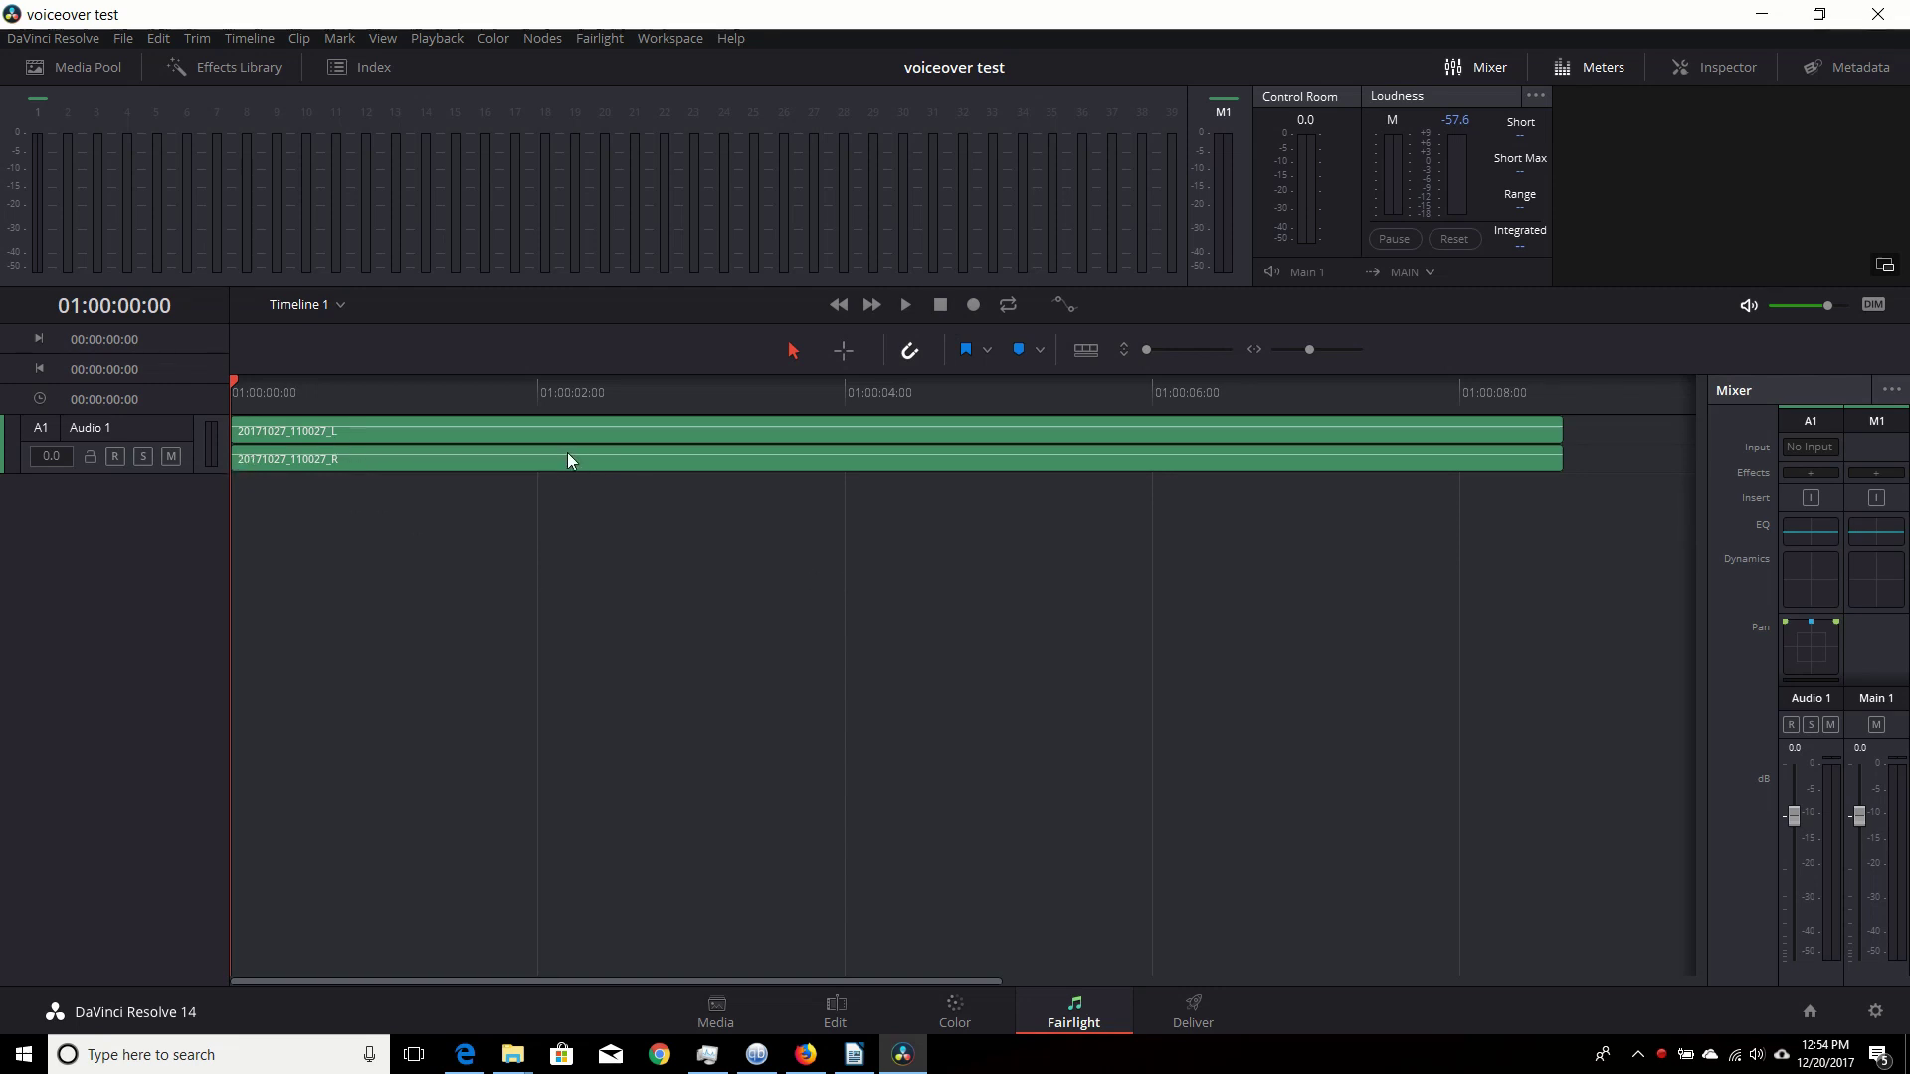
pyautogui.rightClick(100, 514)
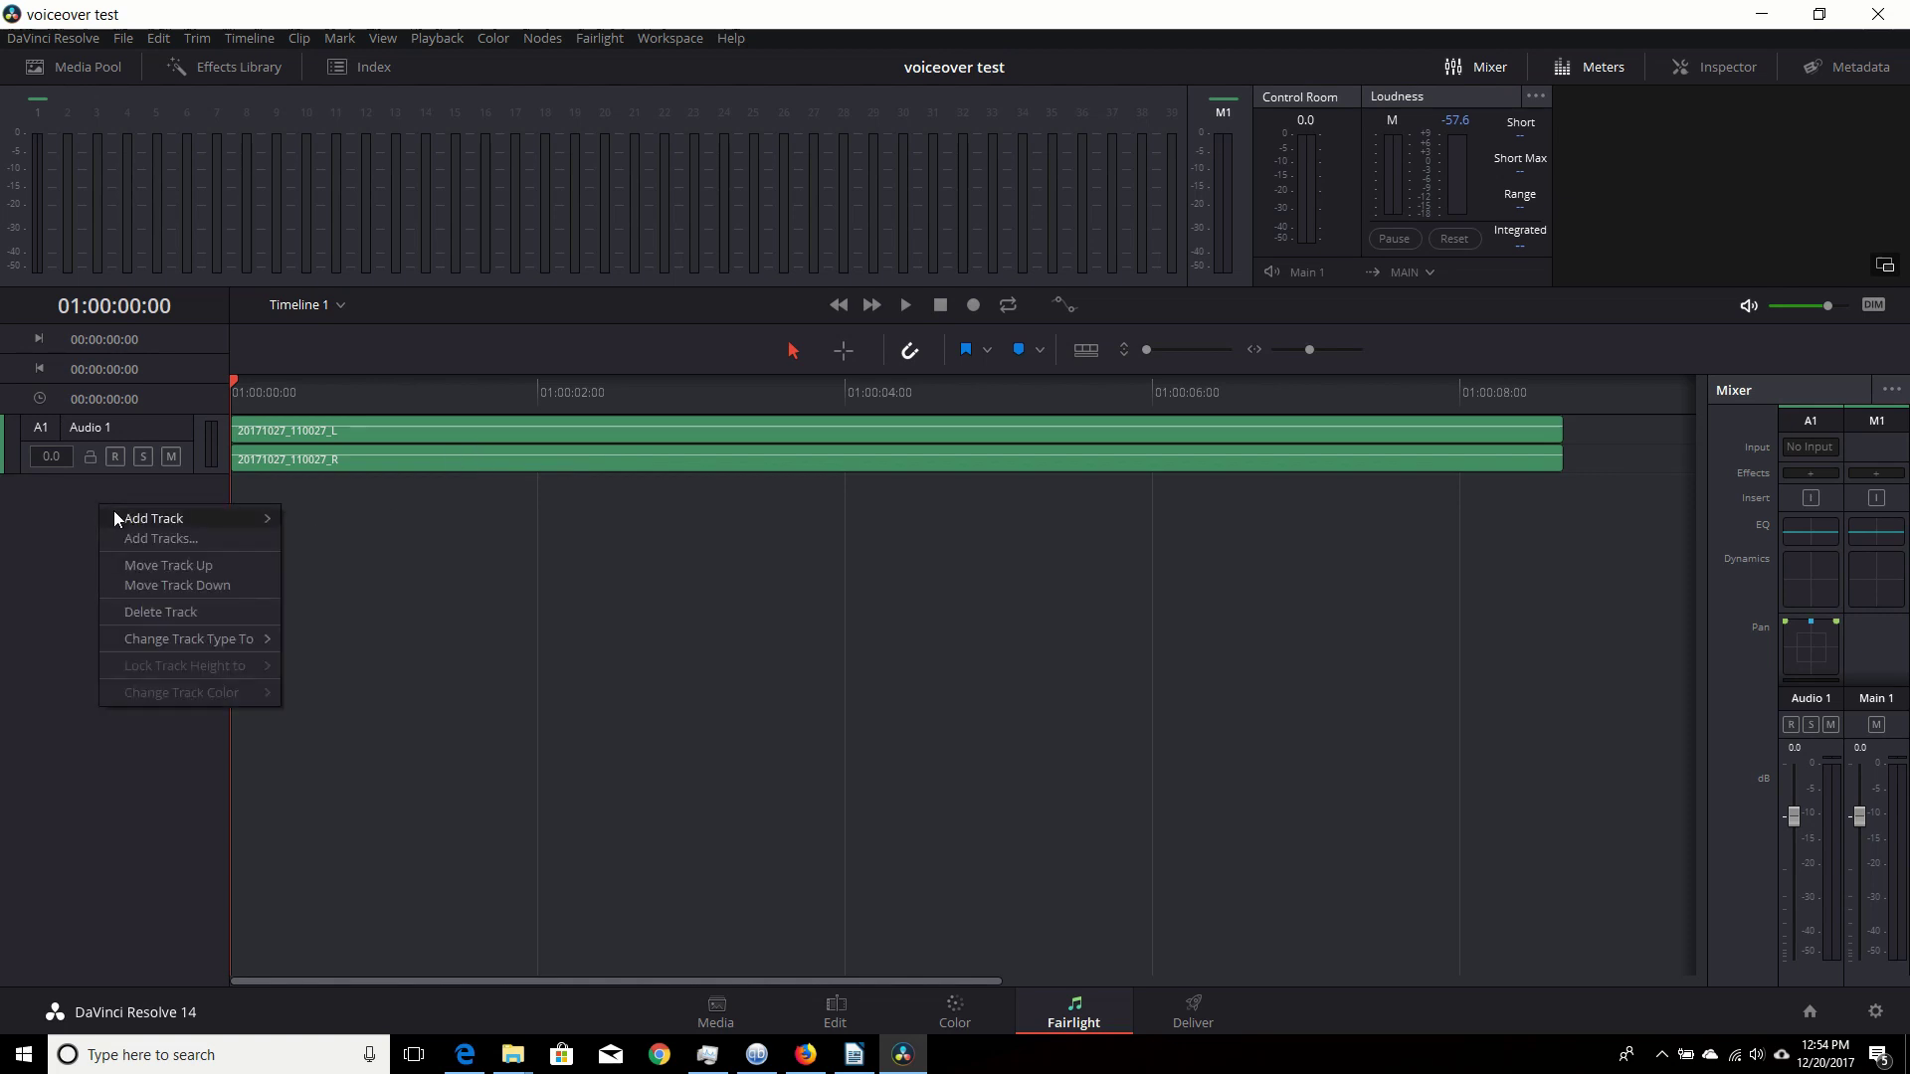
pyautogui.moveTo(164, 517)
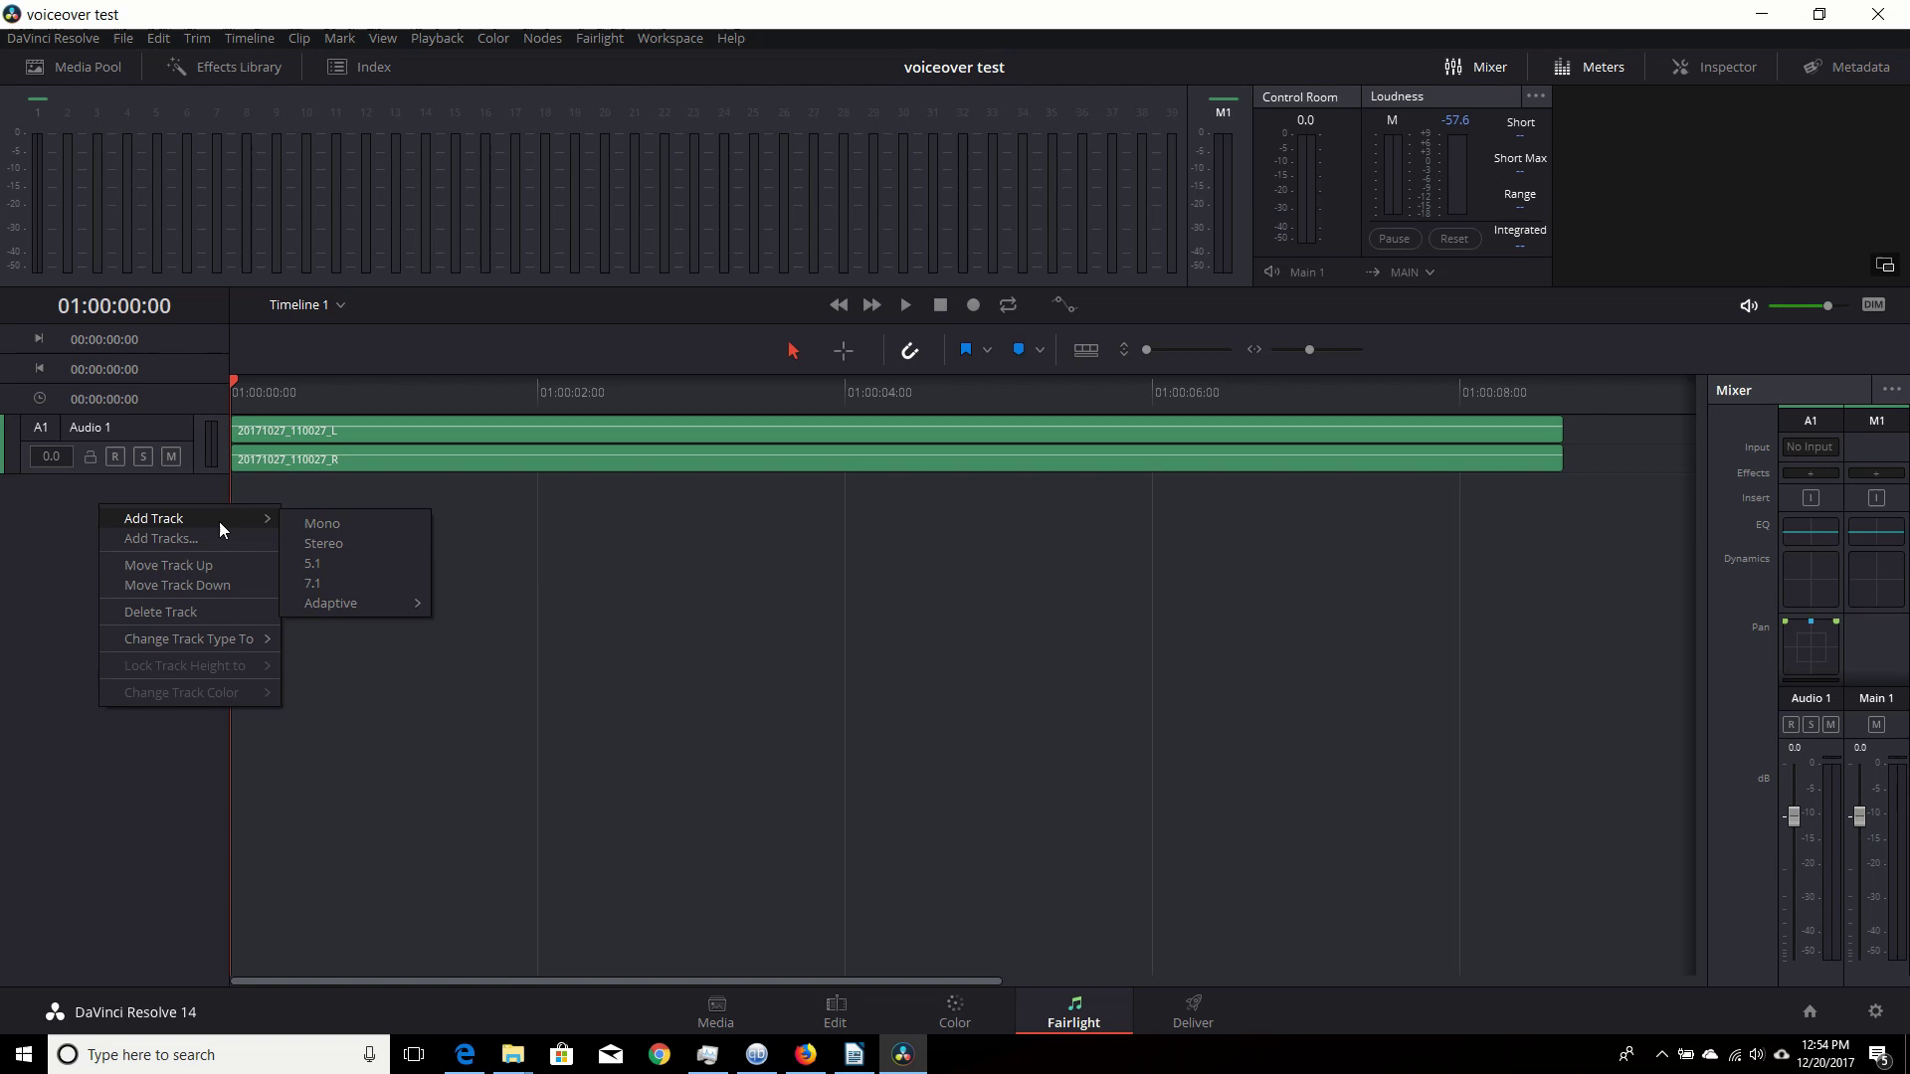
pyautogui.click(336, 545)
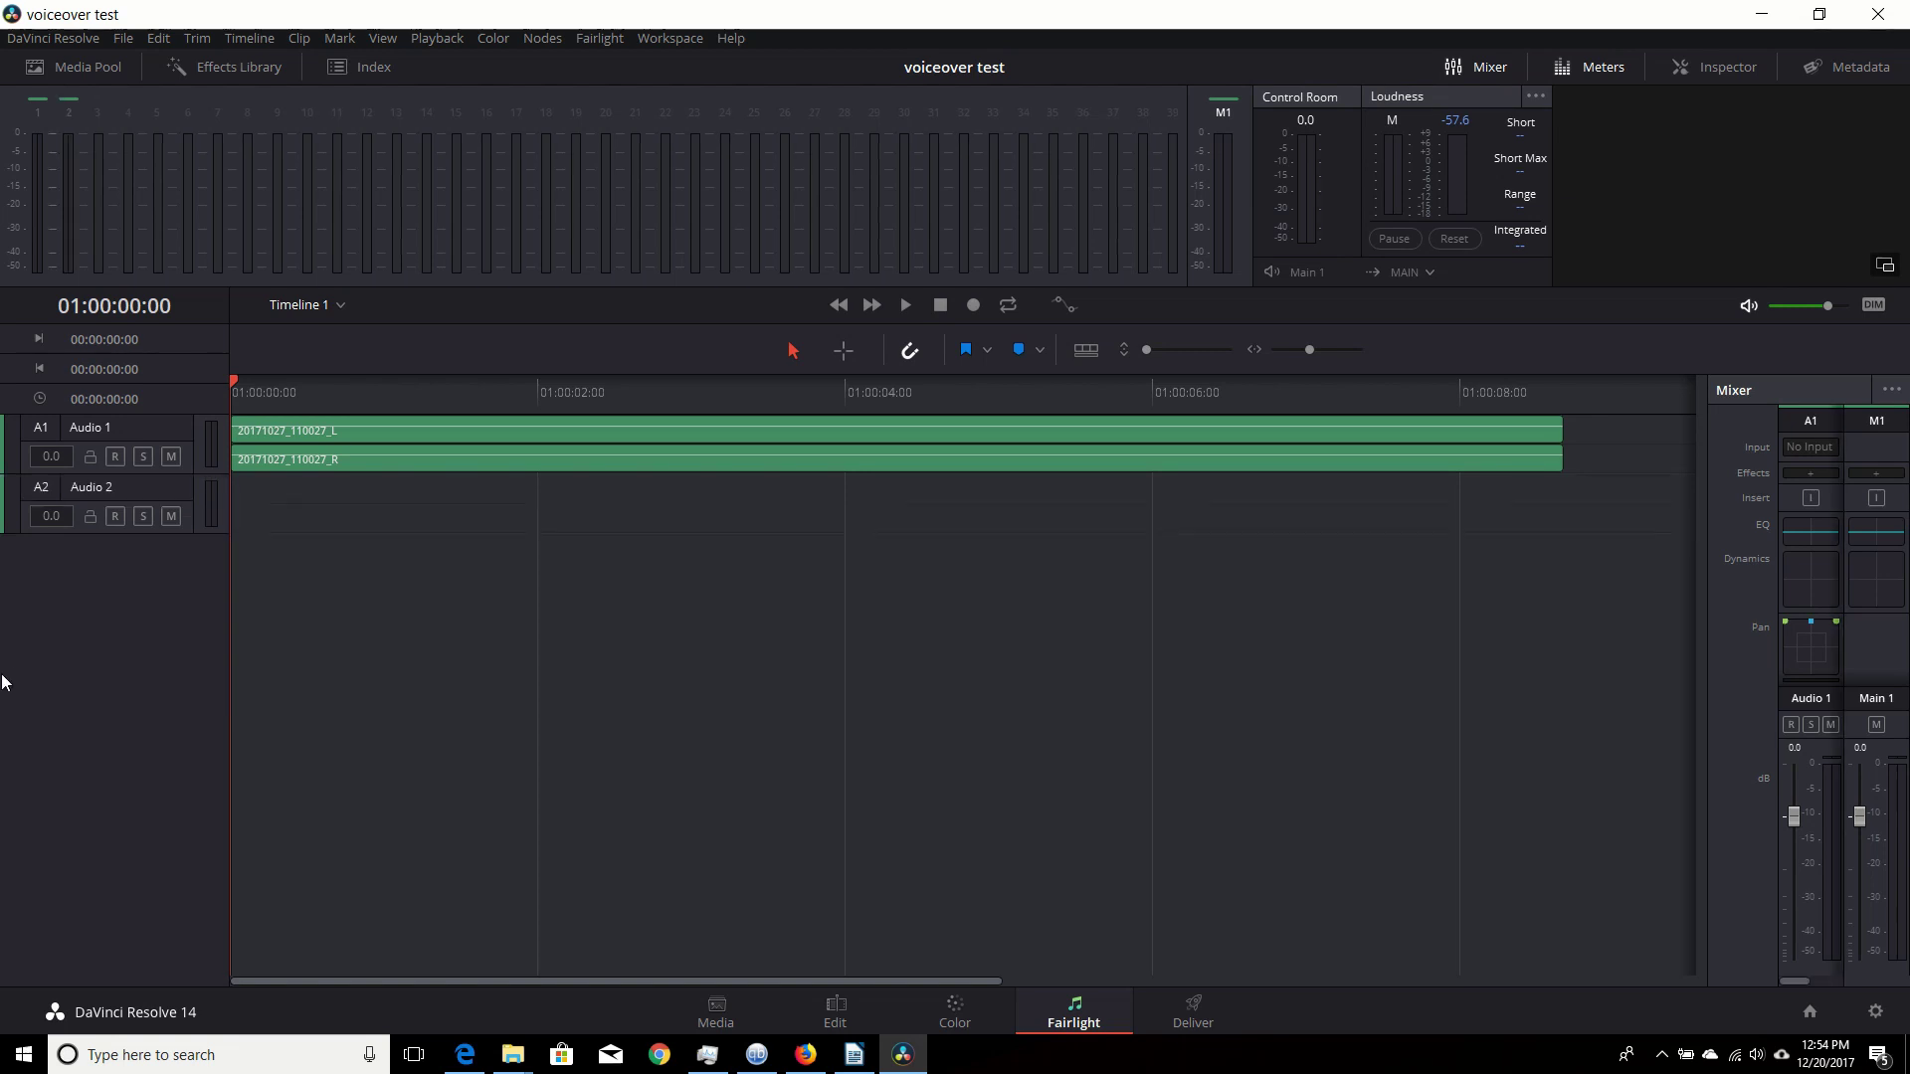
pyautogui.click(153, 496)
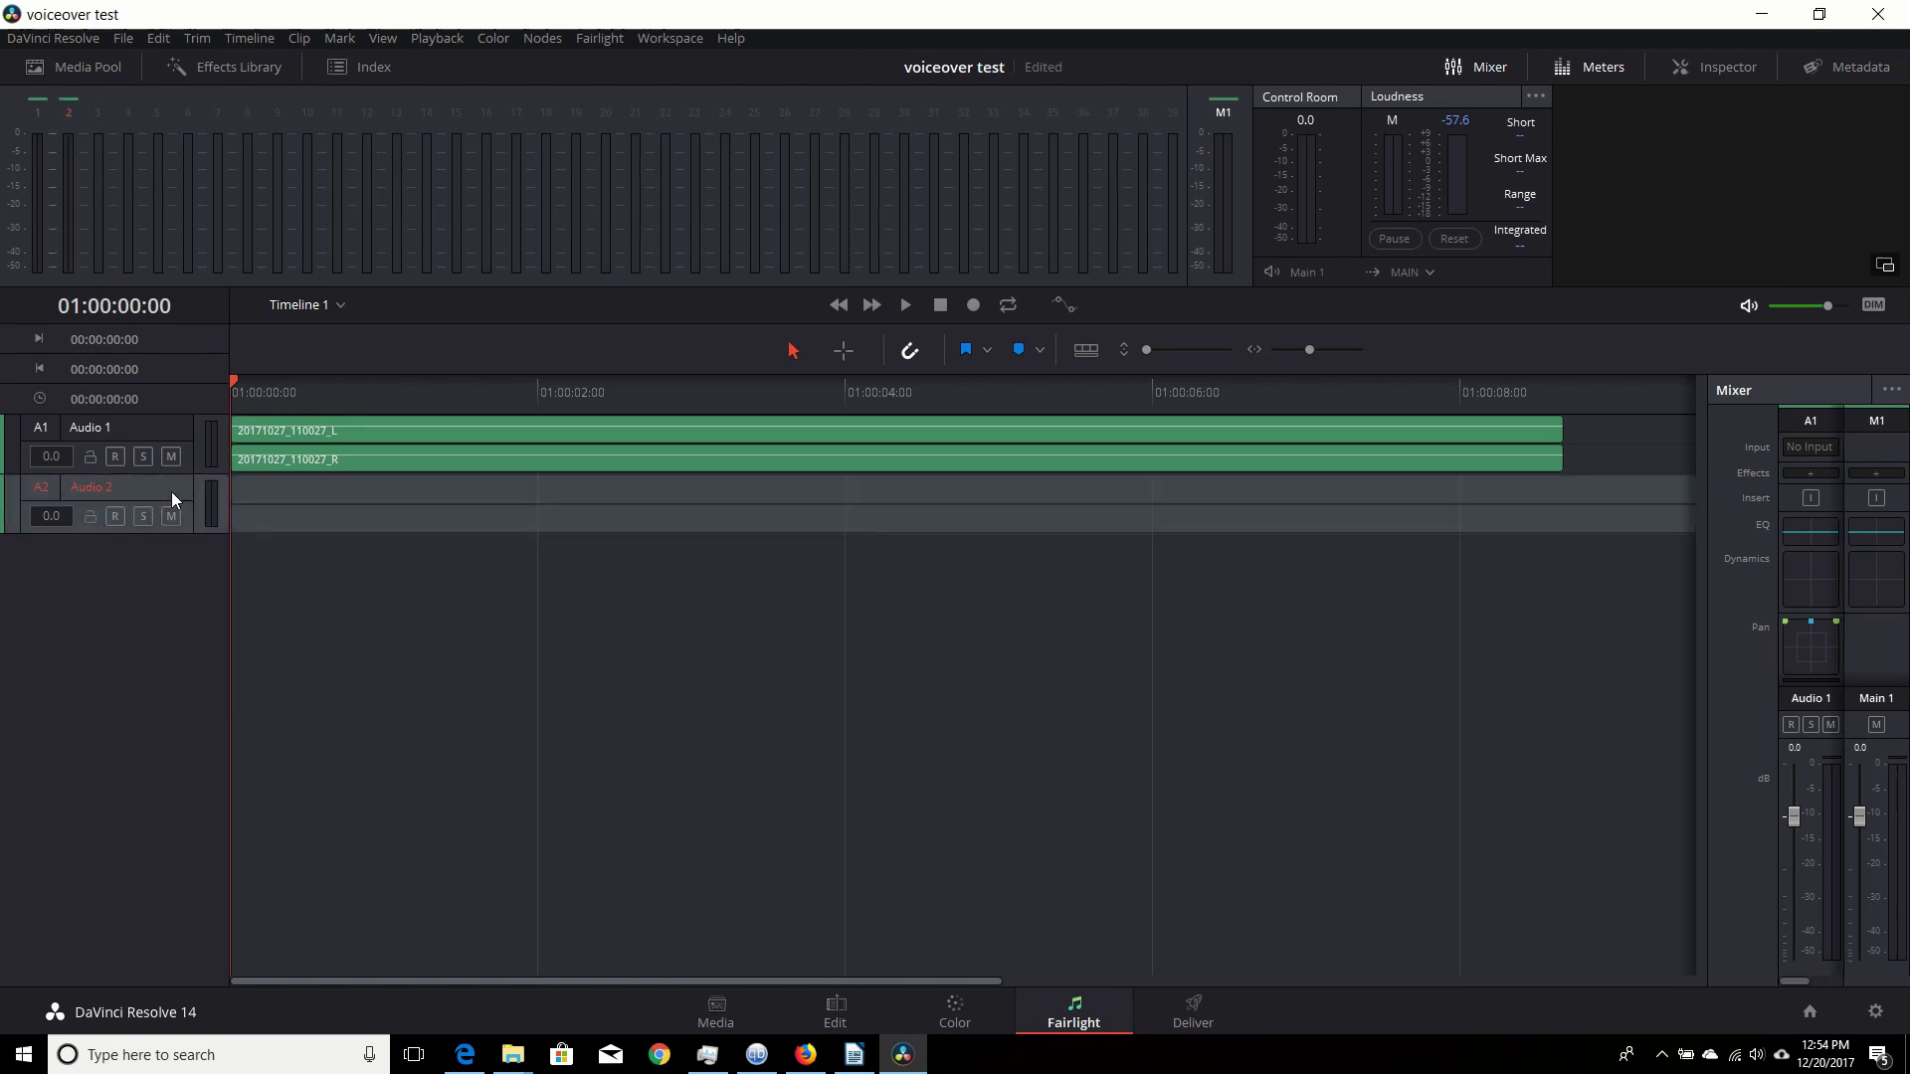
# Step: Patch both microphone sources to the Audio 2-L and Audio 2-R destinations
pyautogui.click(1793, 449)
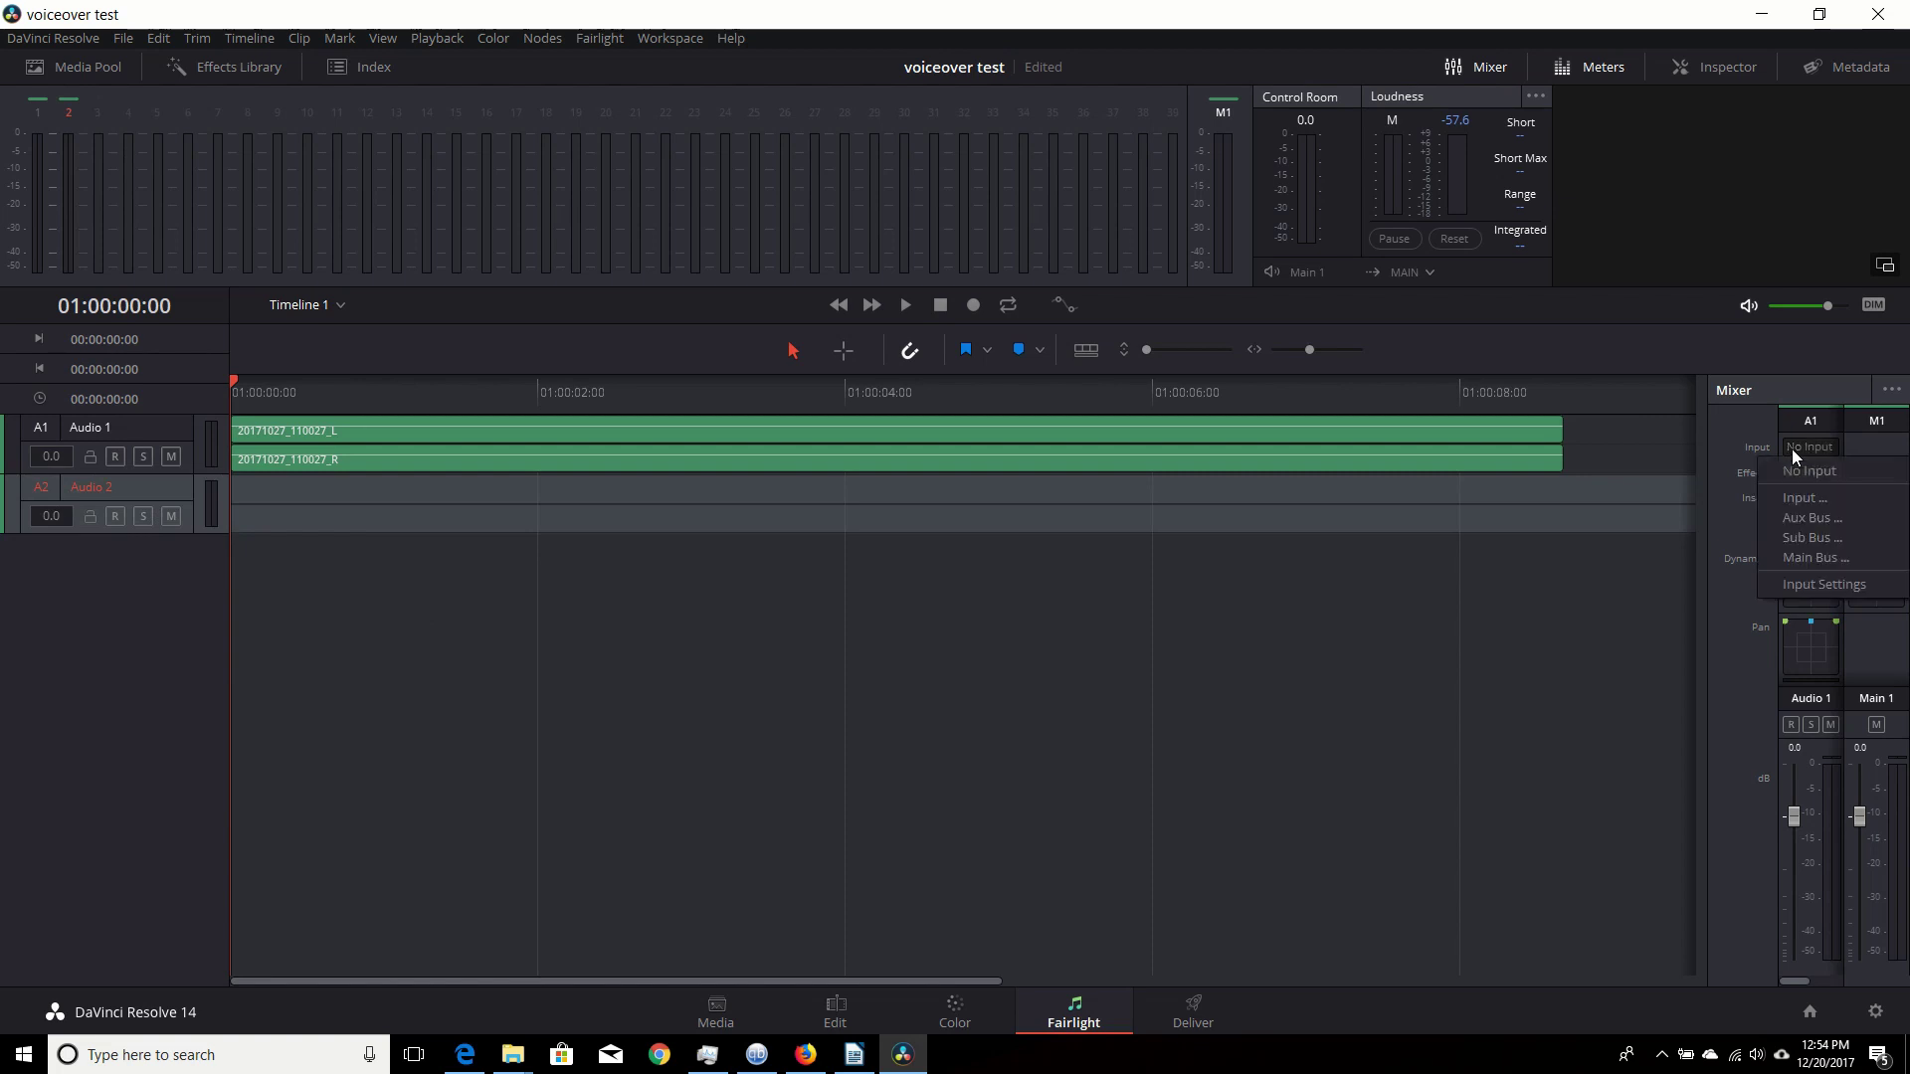
pyautogui.click(1802, 499)
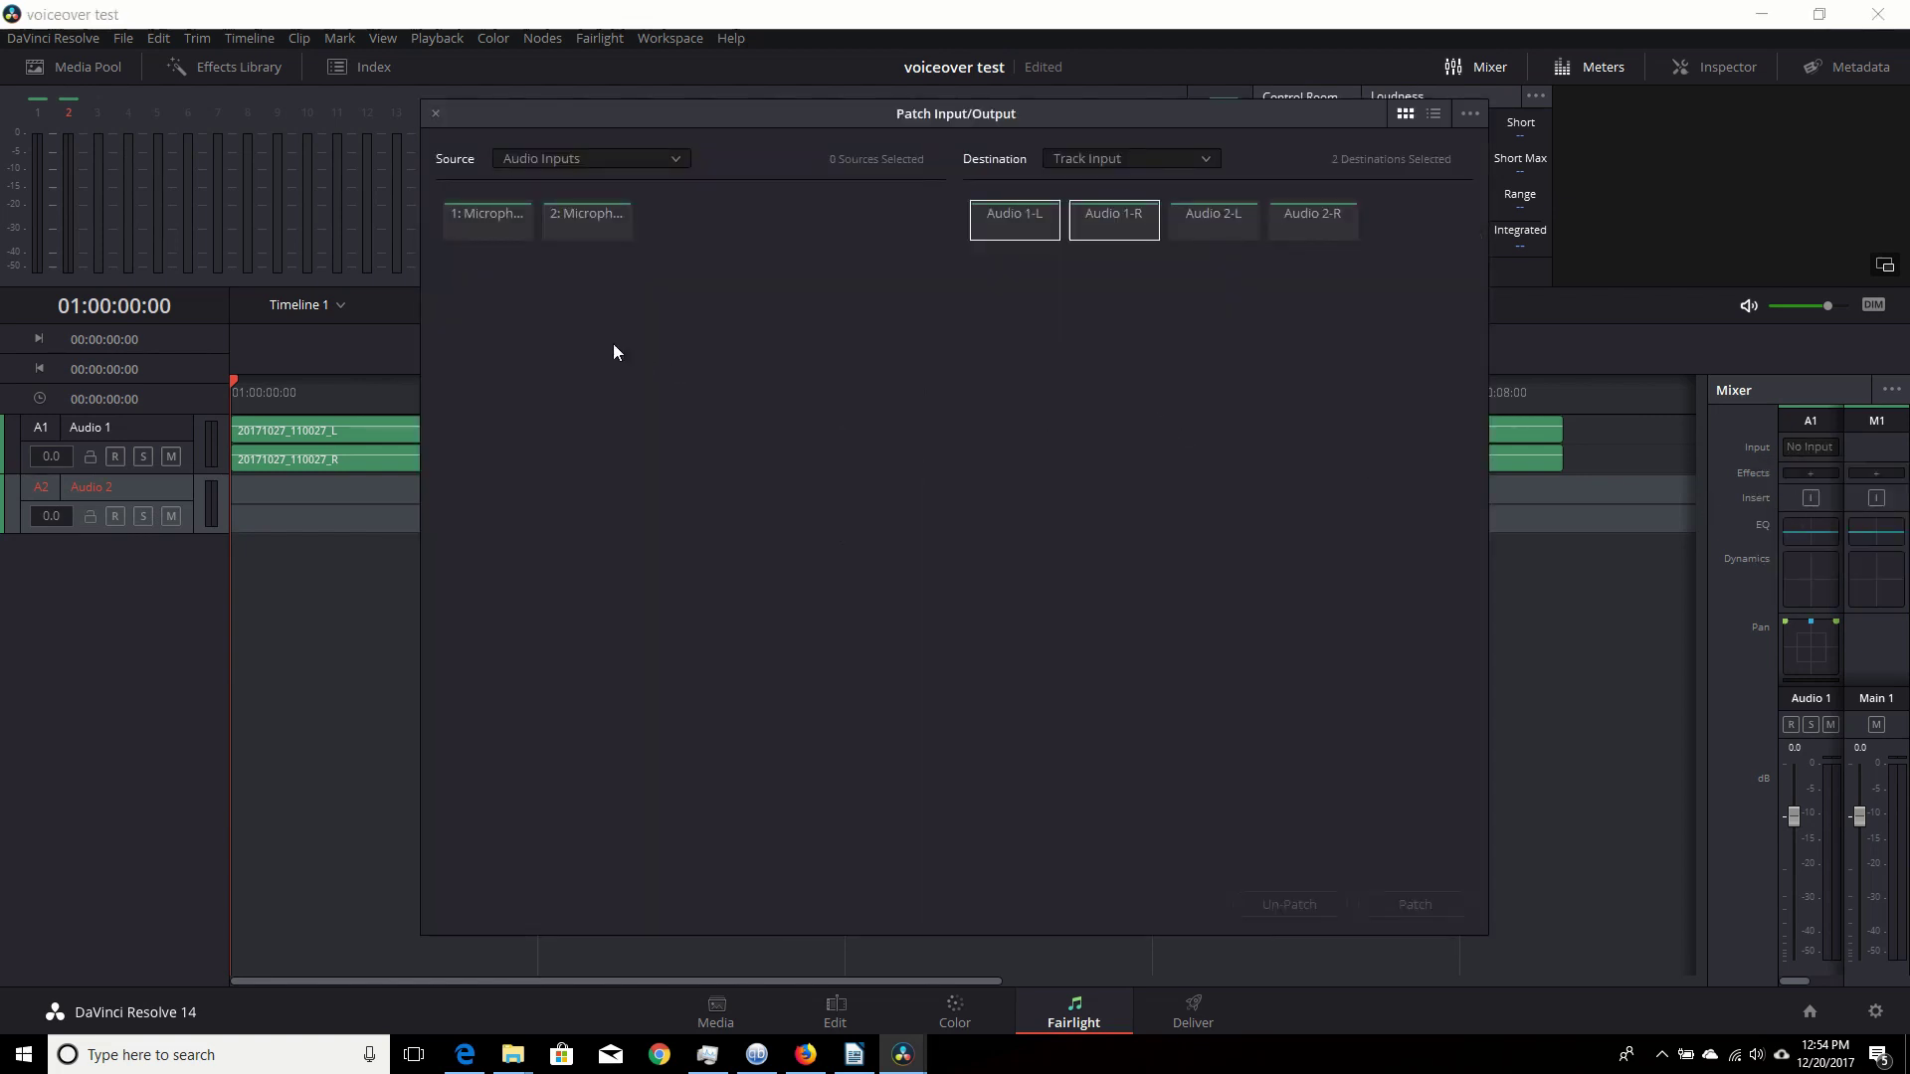
pyautogui.click(489, 216)
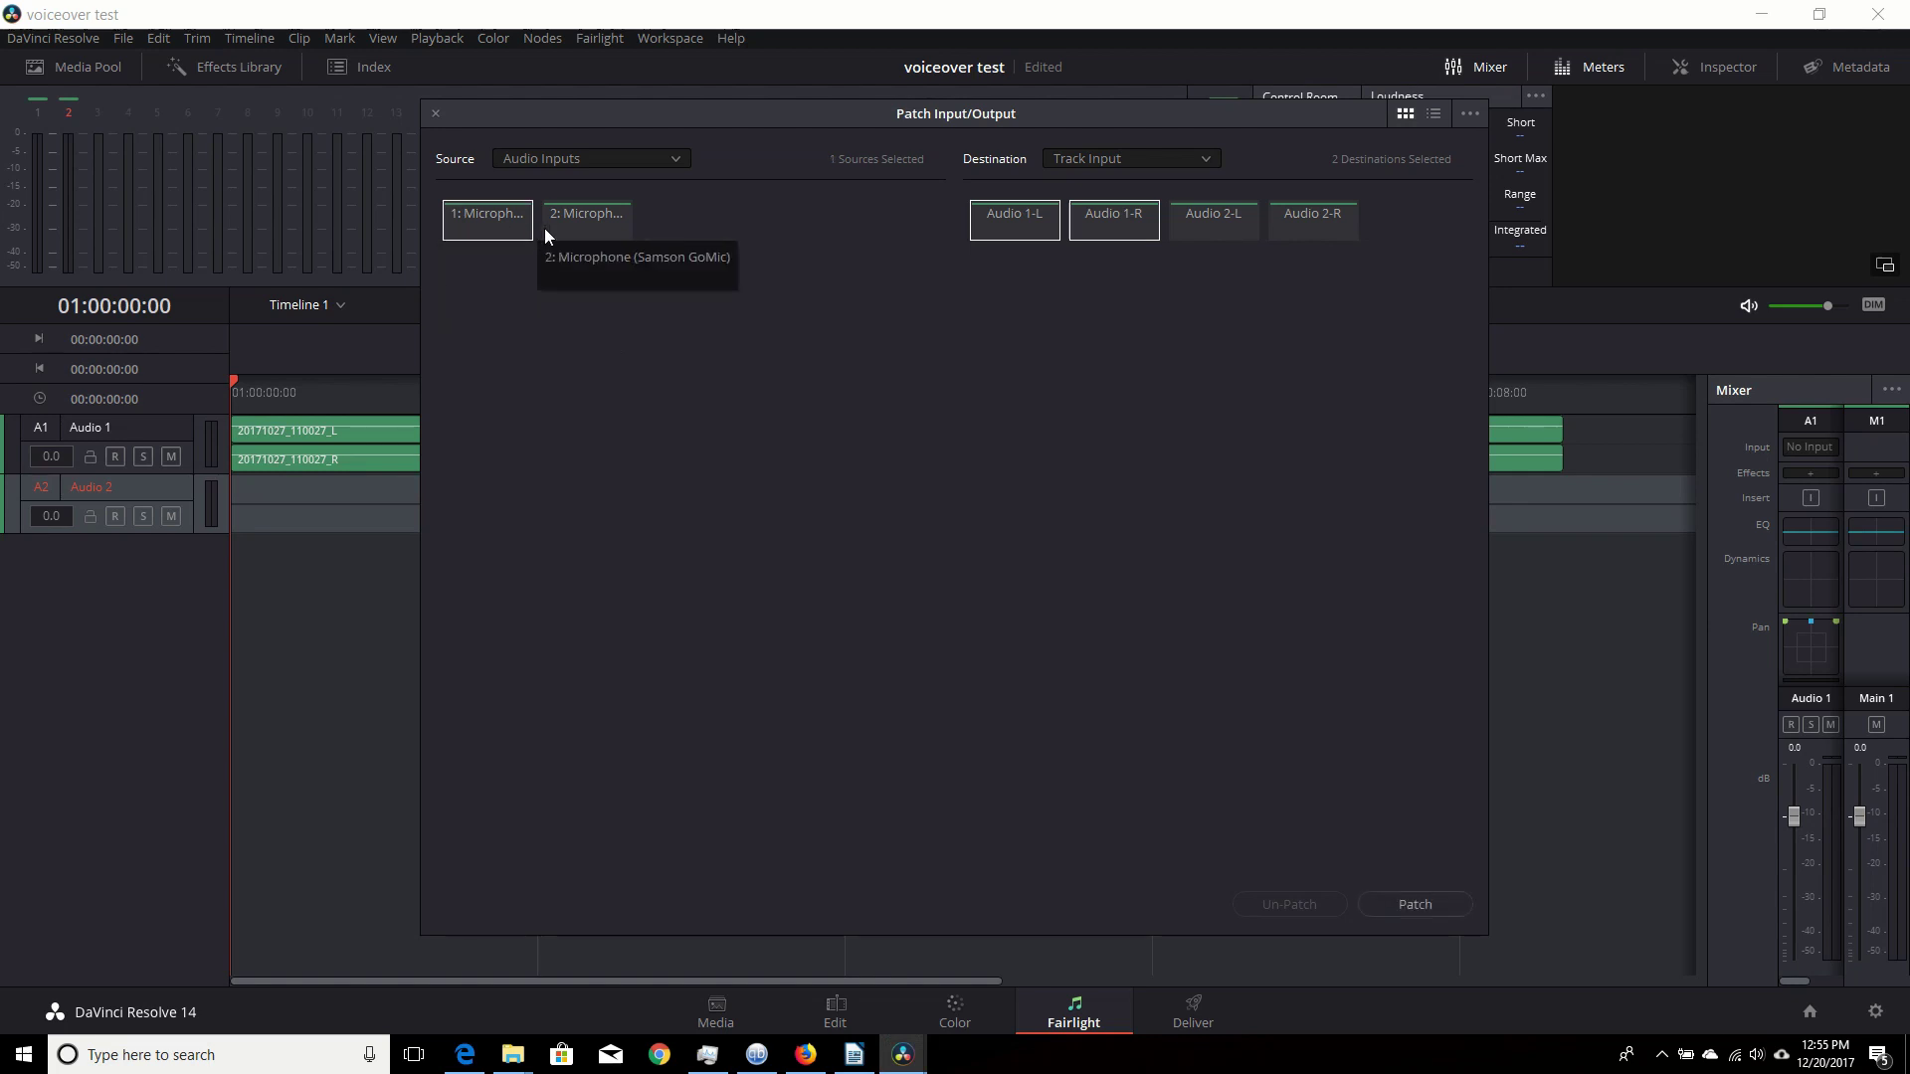
pyautogui.click(558, 229)
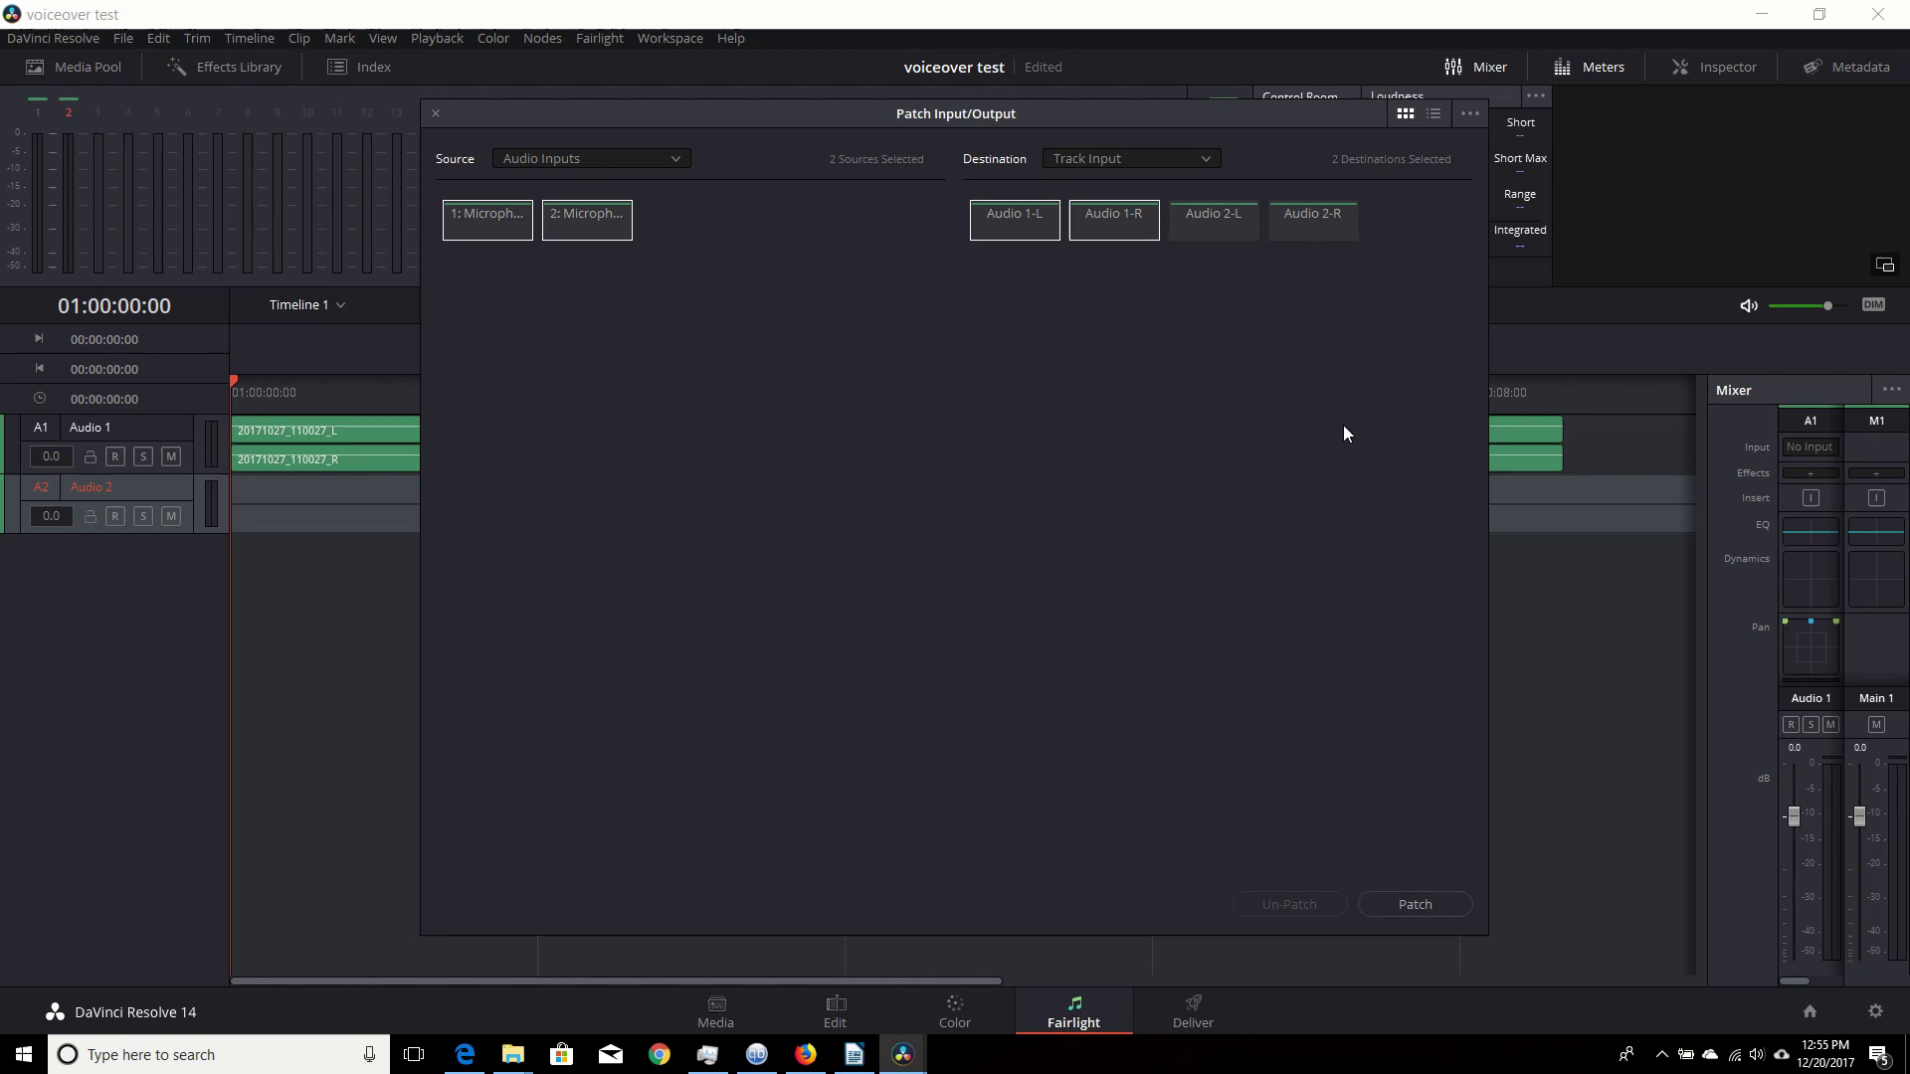
pyautogui.click(1234, 228)
pyautogui.click(1300, 228)
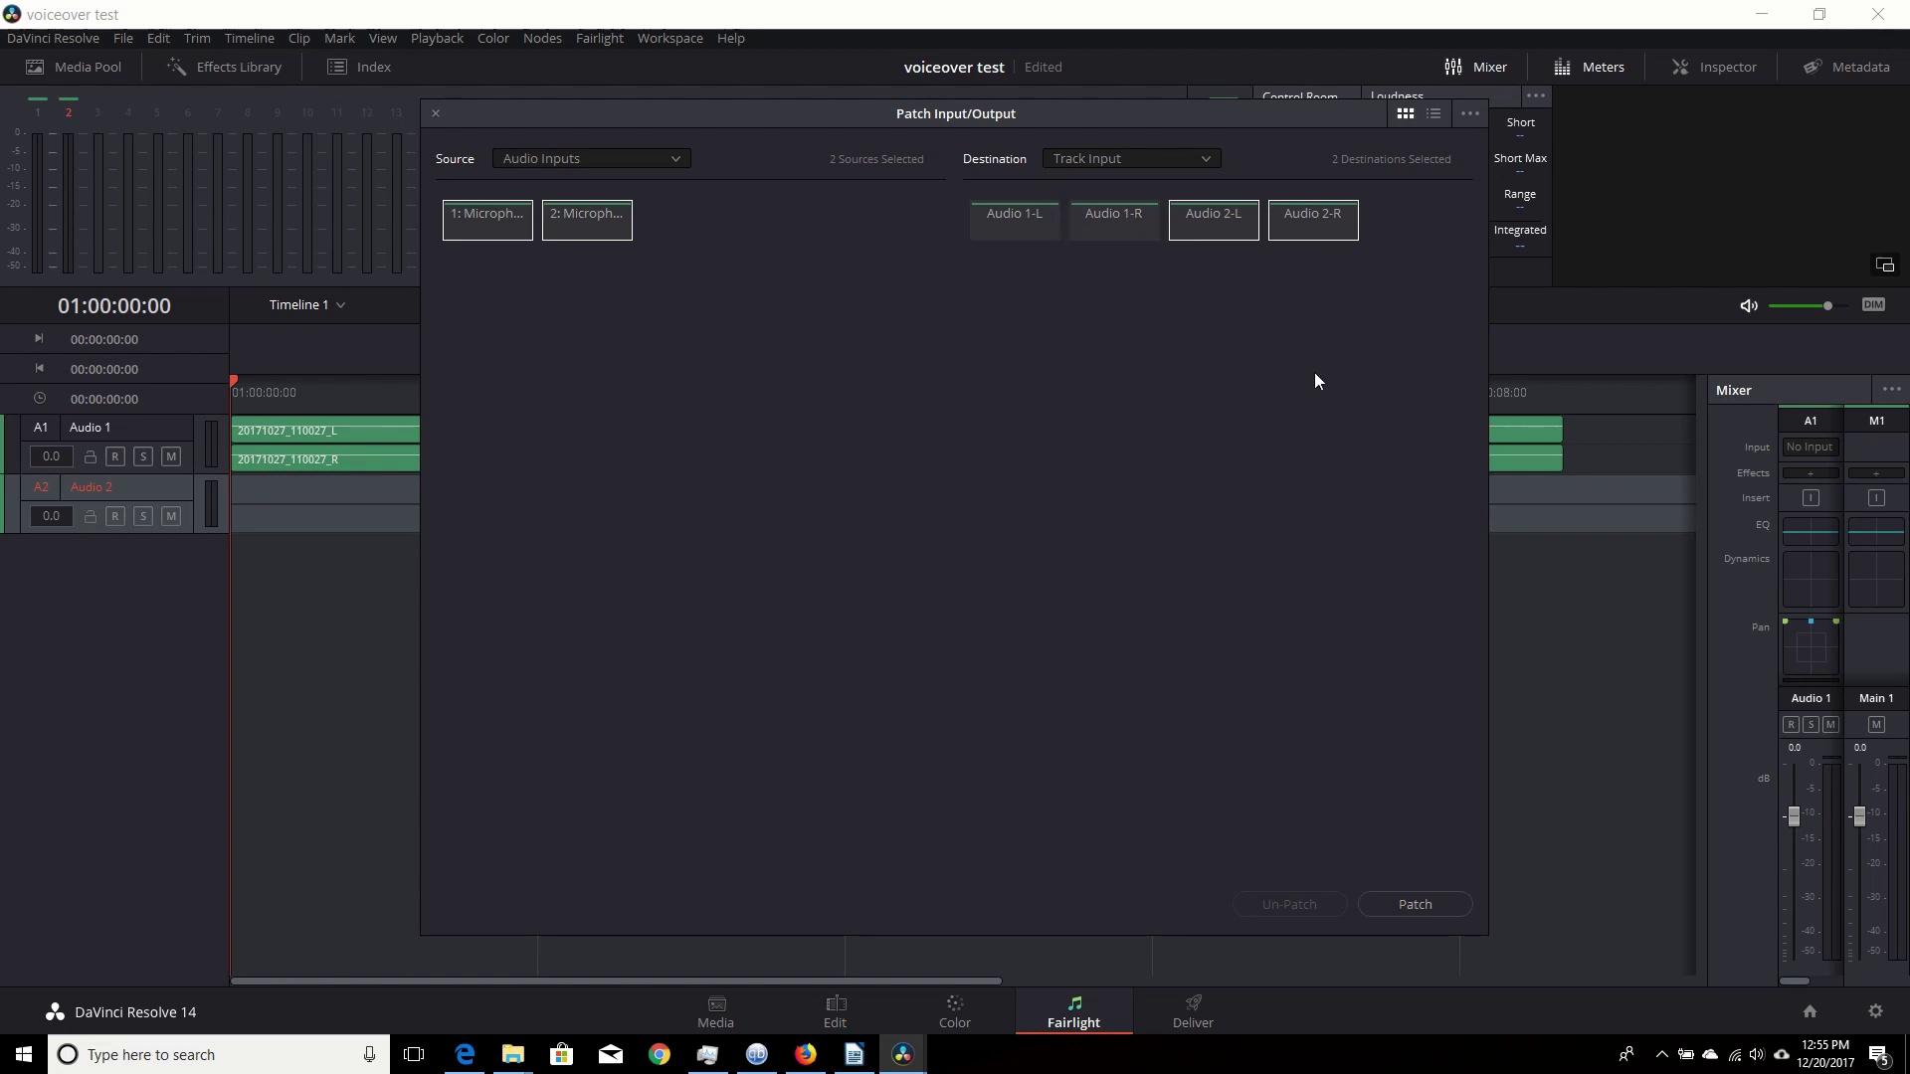
pyautogui.click(1428, 902)
pyautogui.click(1417, 903)
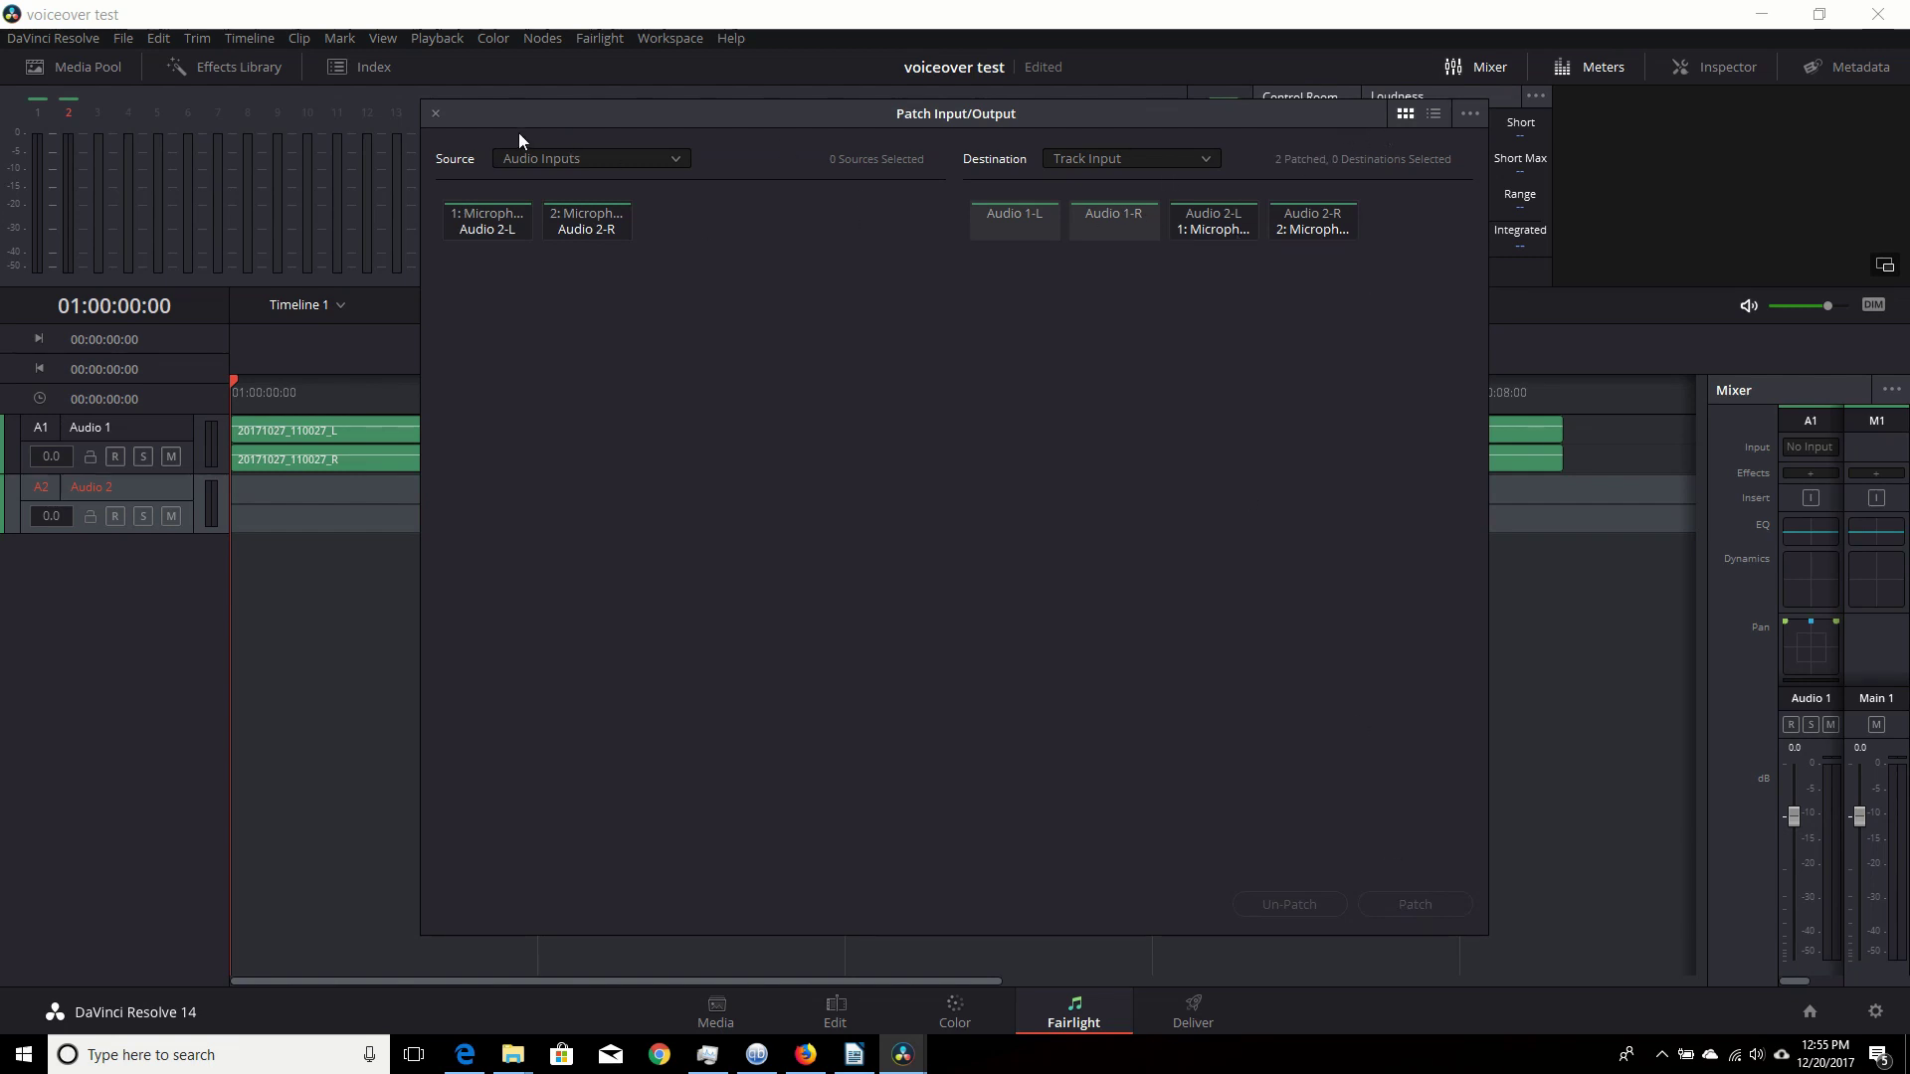
# Step: Close the patching window and arm Audio 2 for recording
pyautogui.click(434, 115)
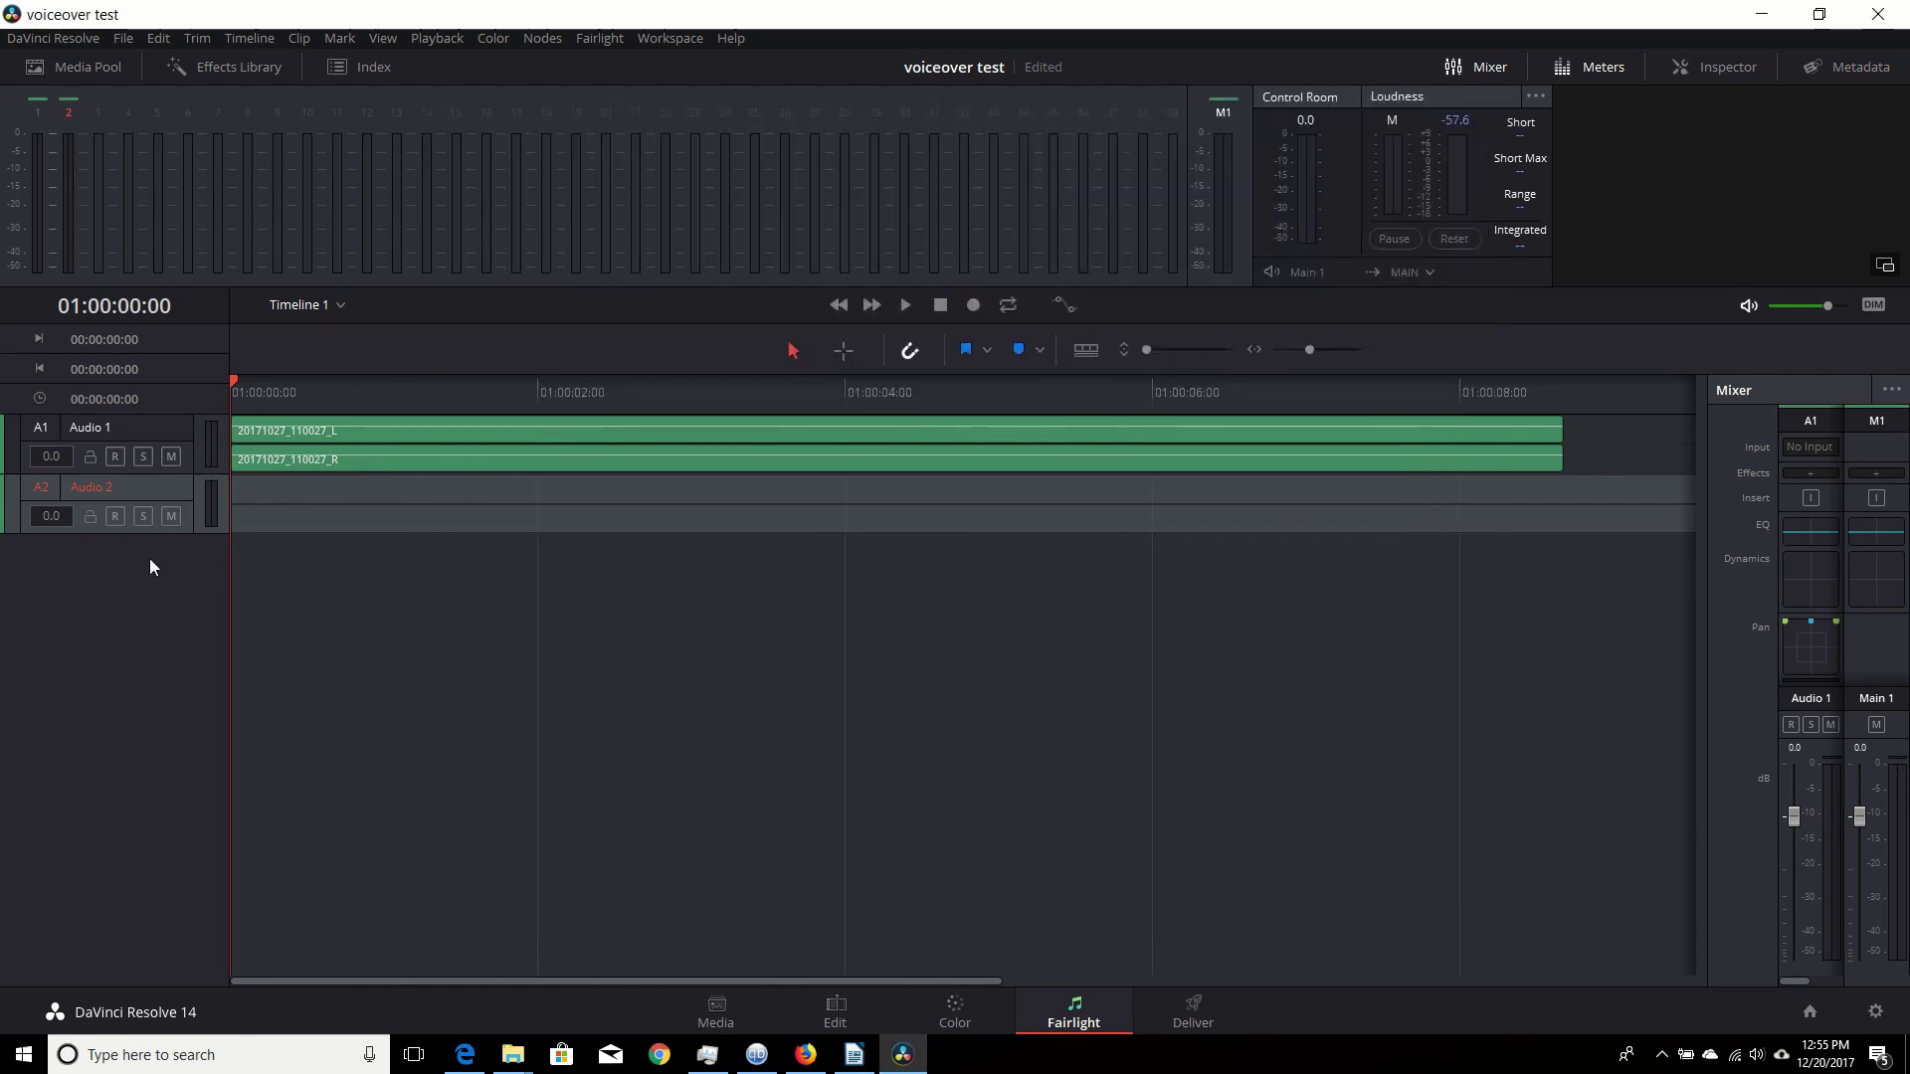
pyautogui.doubleClick(109, 492)
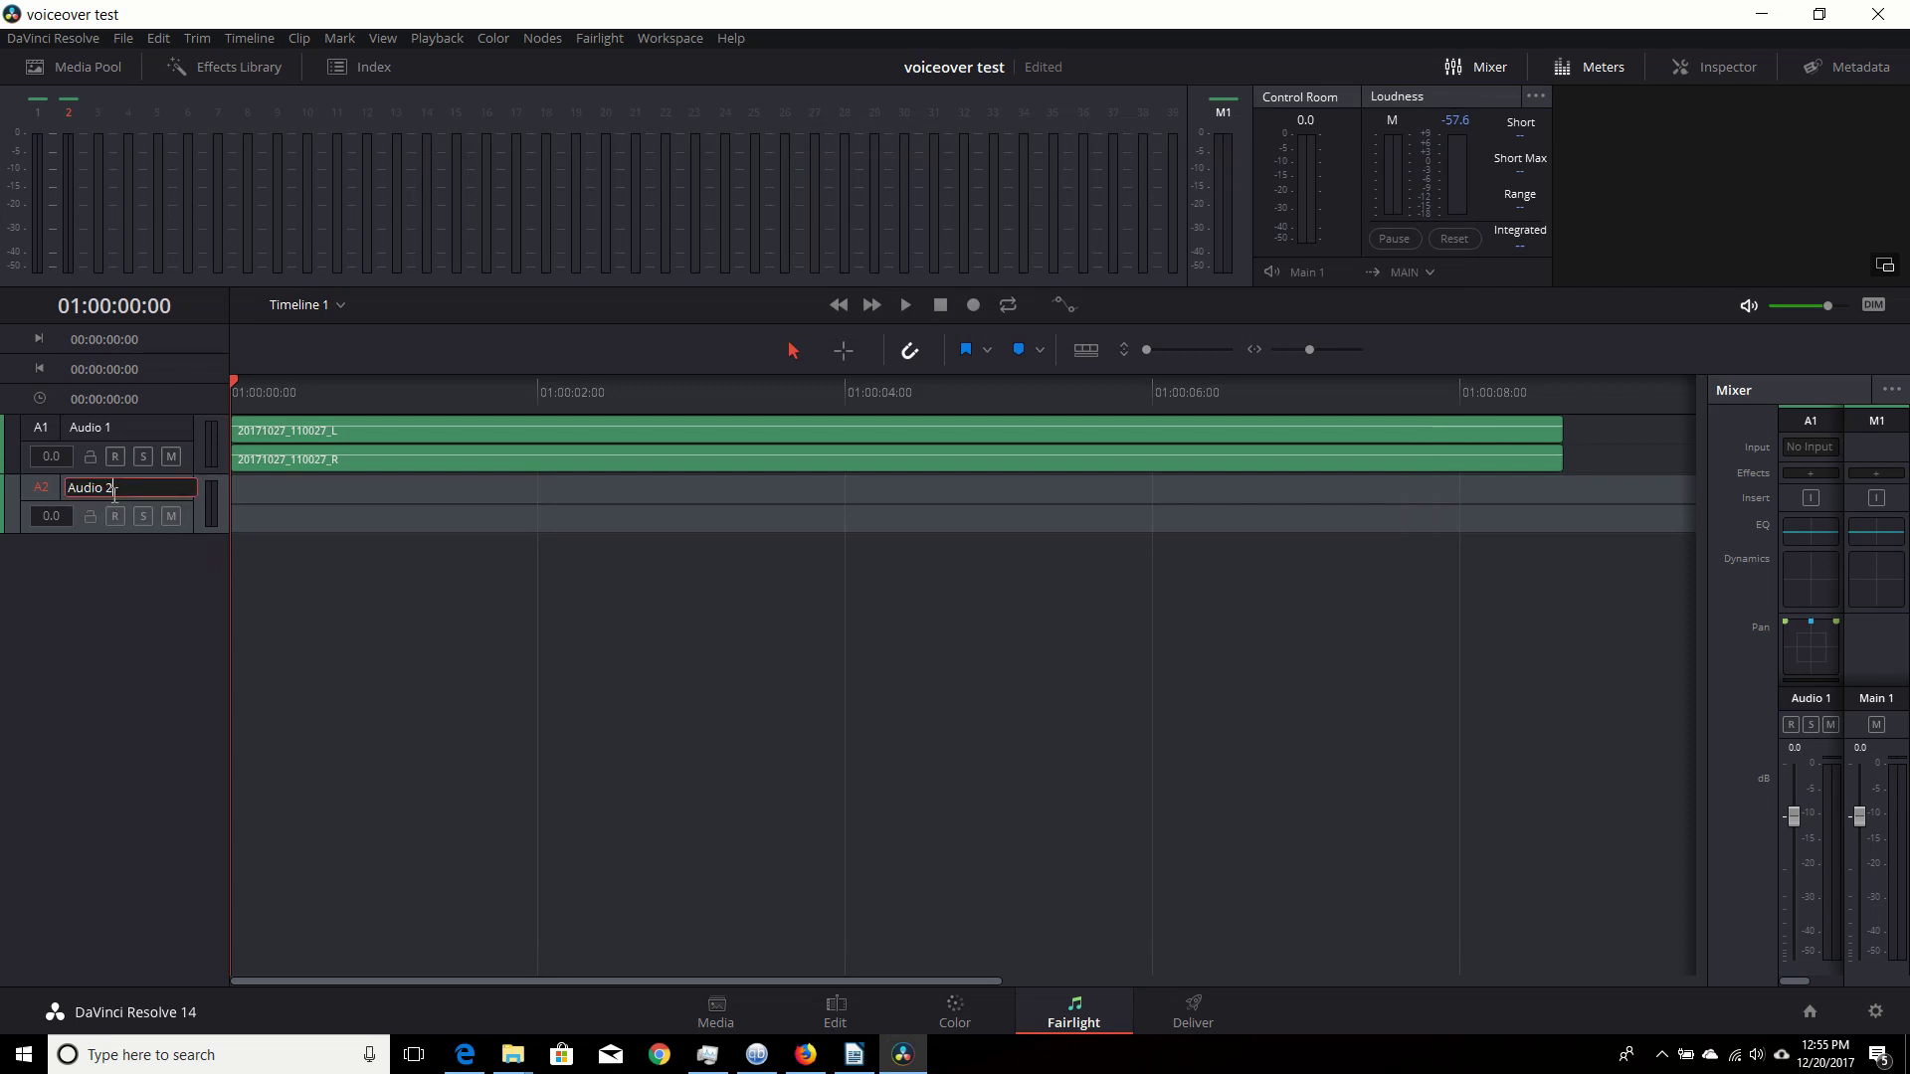
pyautogui.click(115, 519)
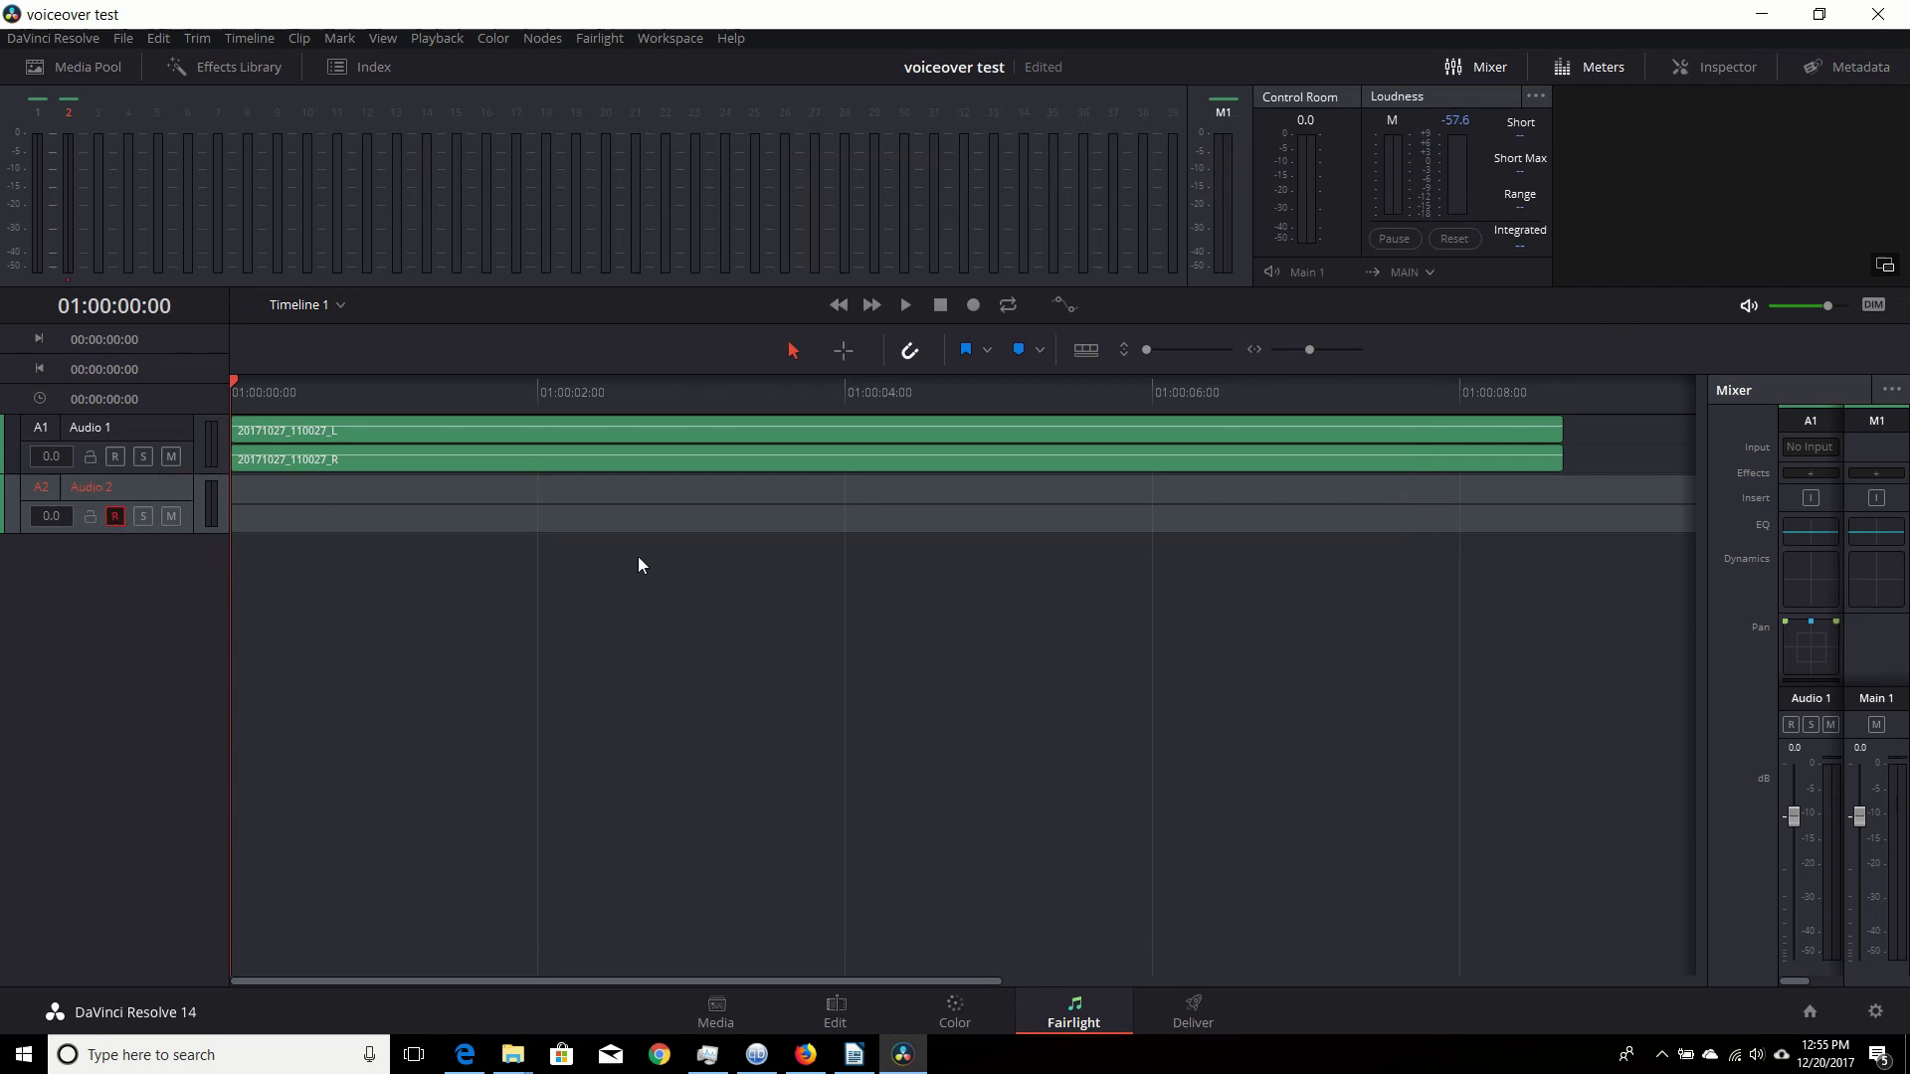
# Step: Record two test takes onto Audio 2, returning the playhead to the start after each
pyautogui.click(974, 307)
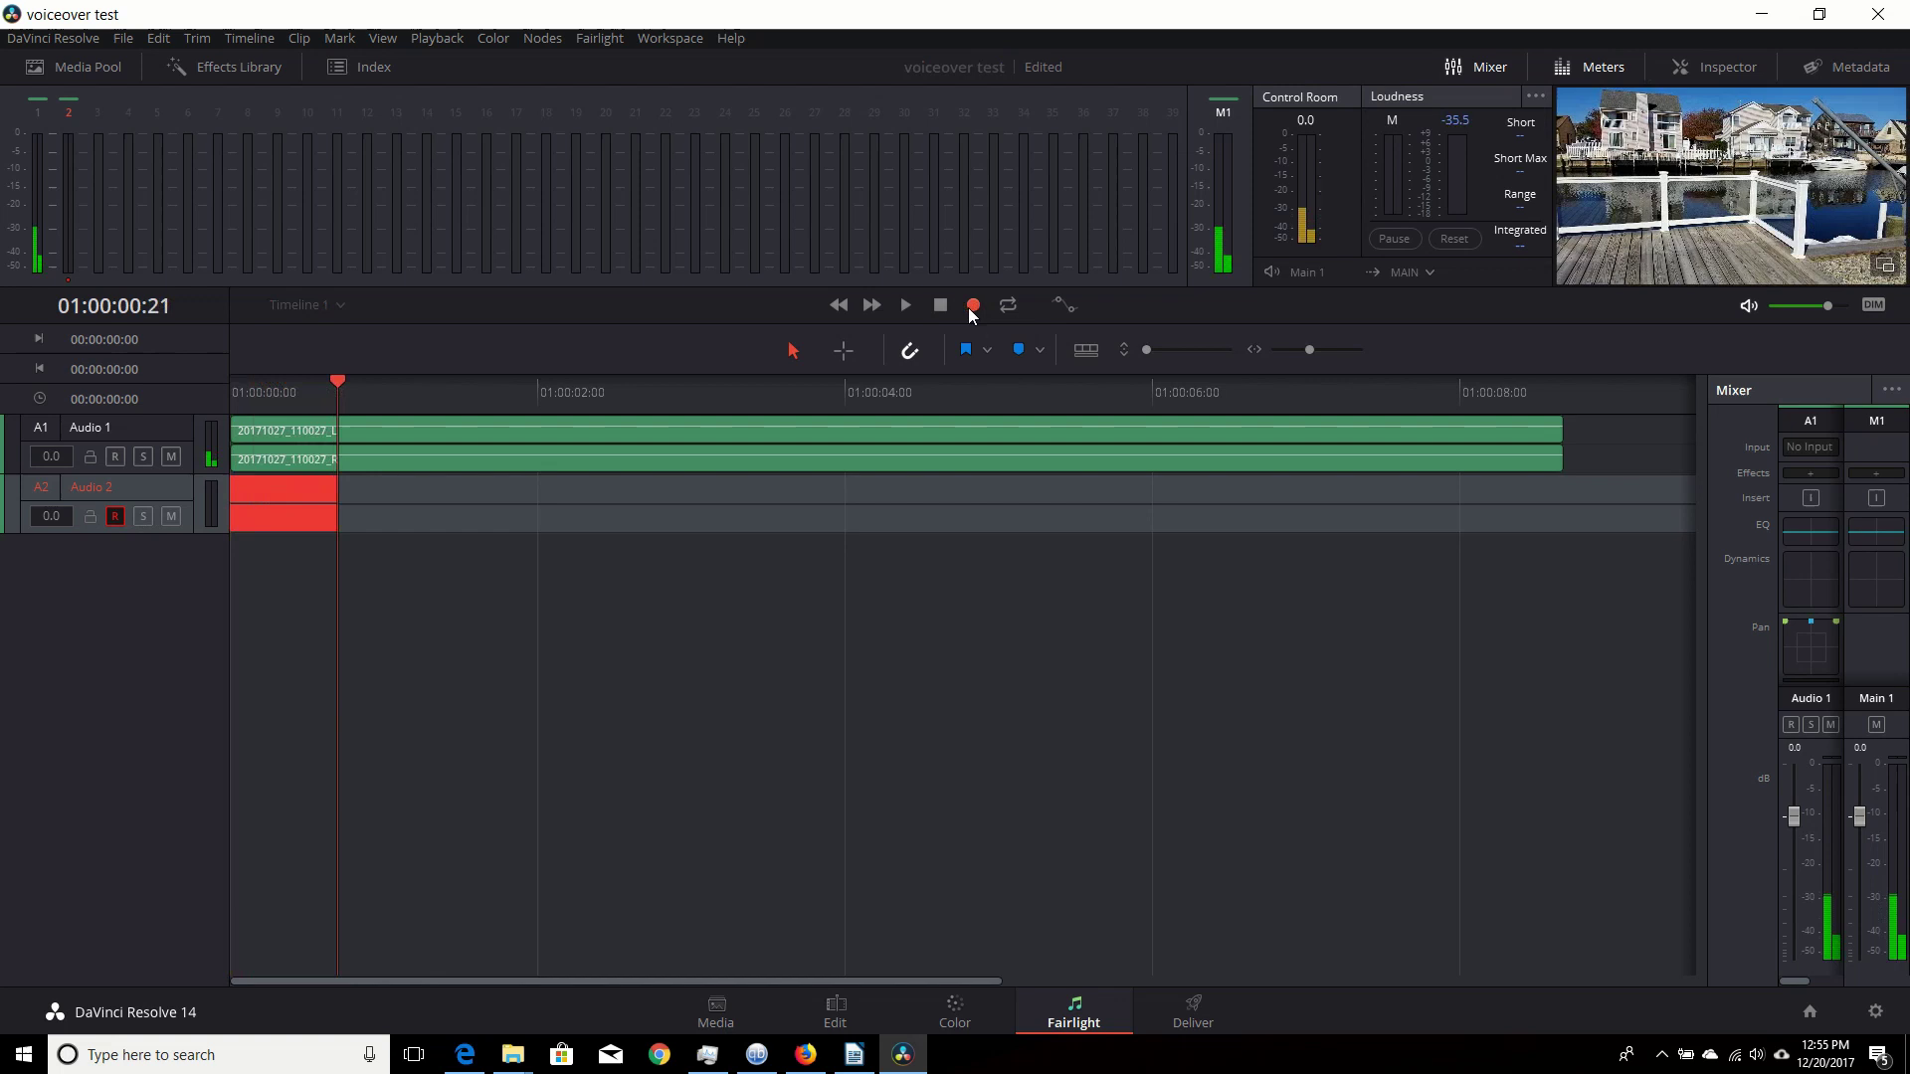
pyautogui.click(938, 307)
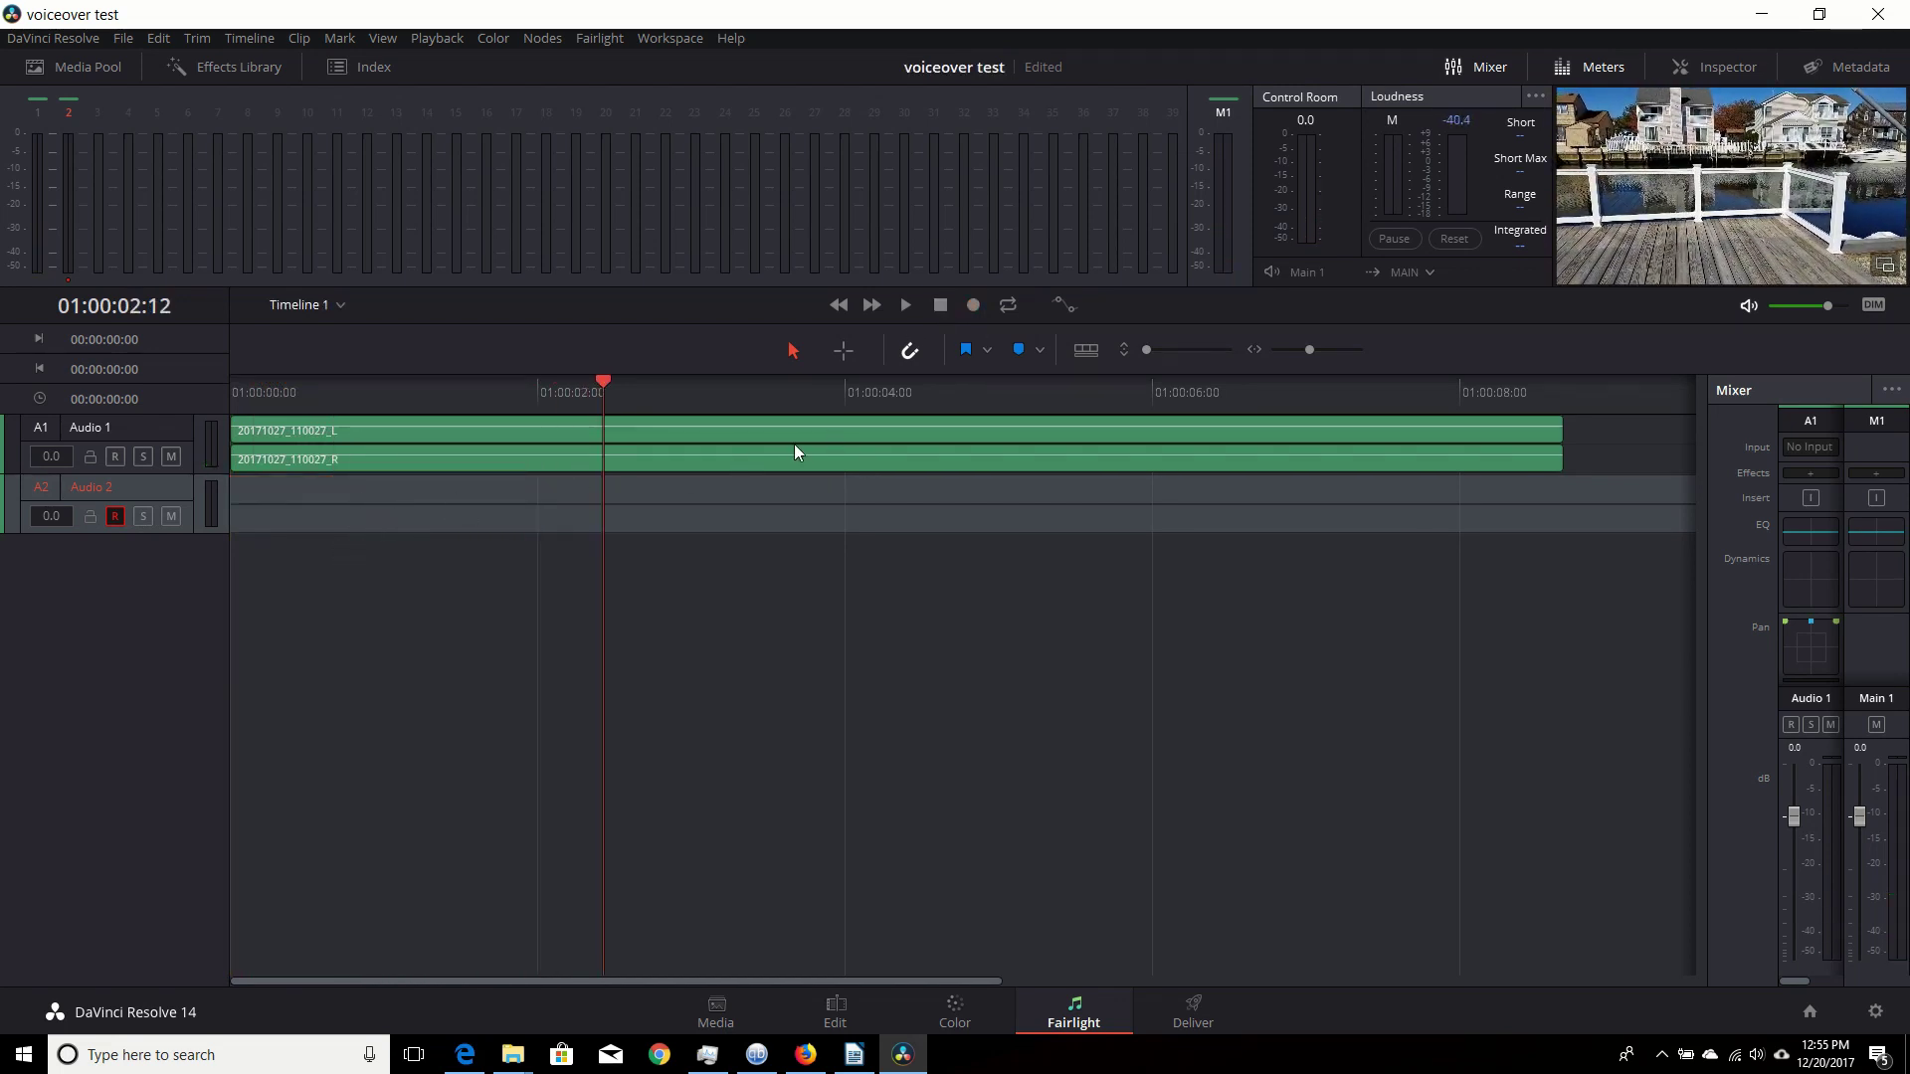
pyautogui.moveTo(608, 379); pyautogui.dragTo(213, 381)
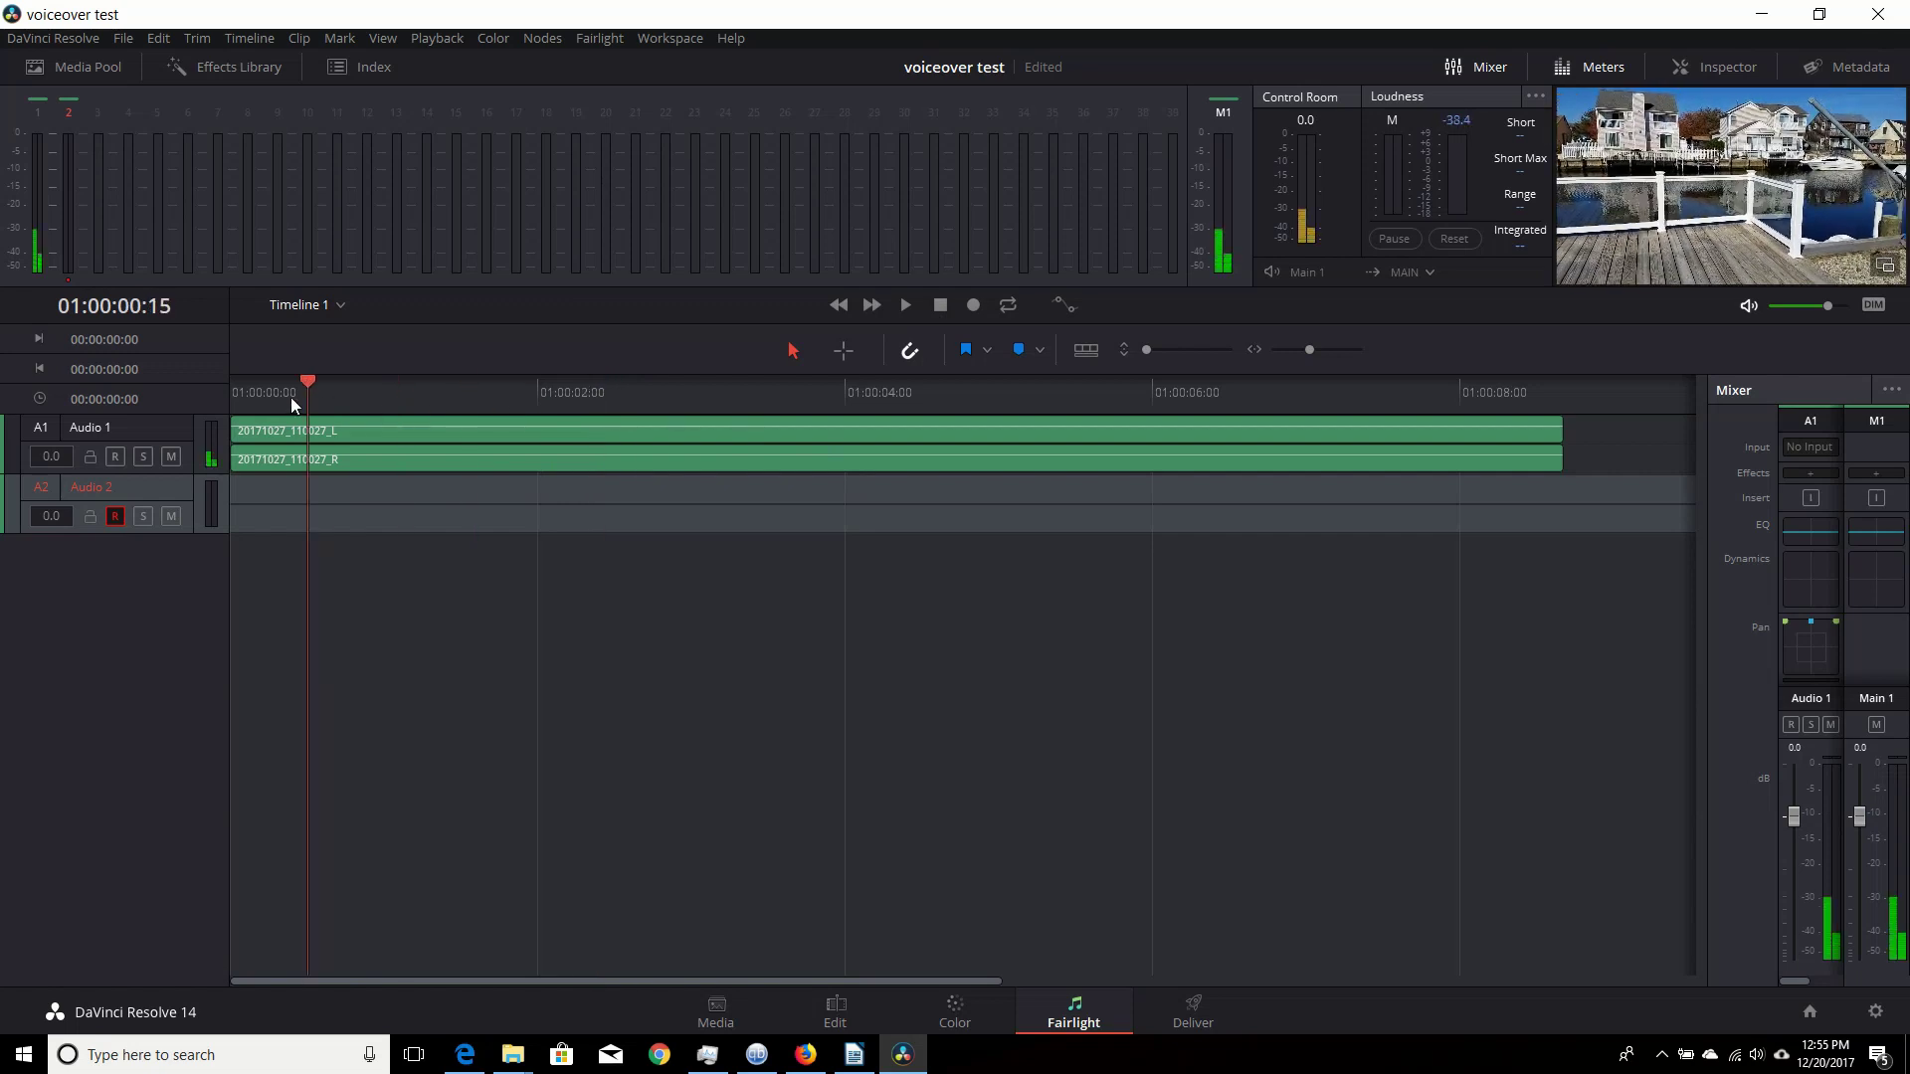
pyautogui.click(969, 307)
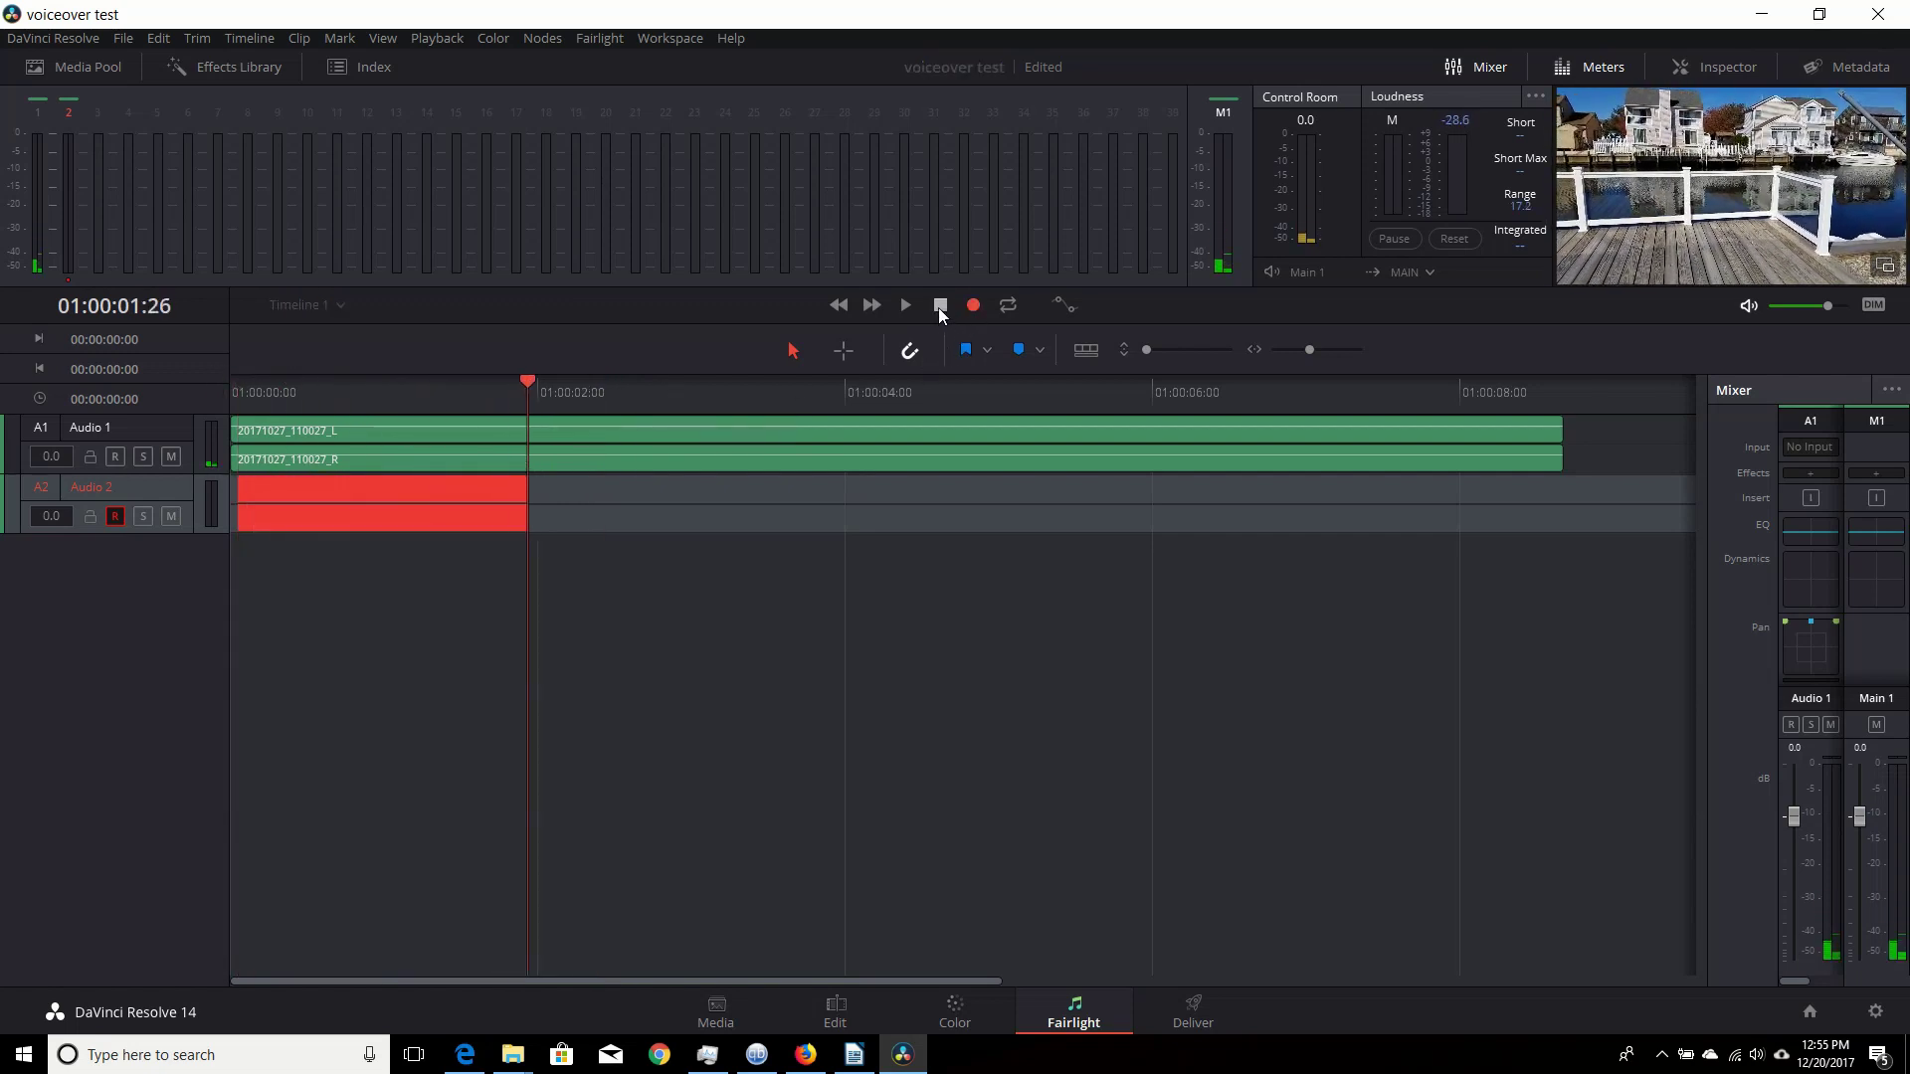
pyautogui.click(939, 306)
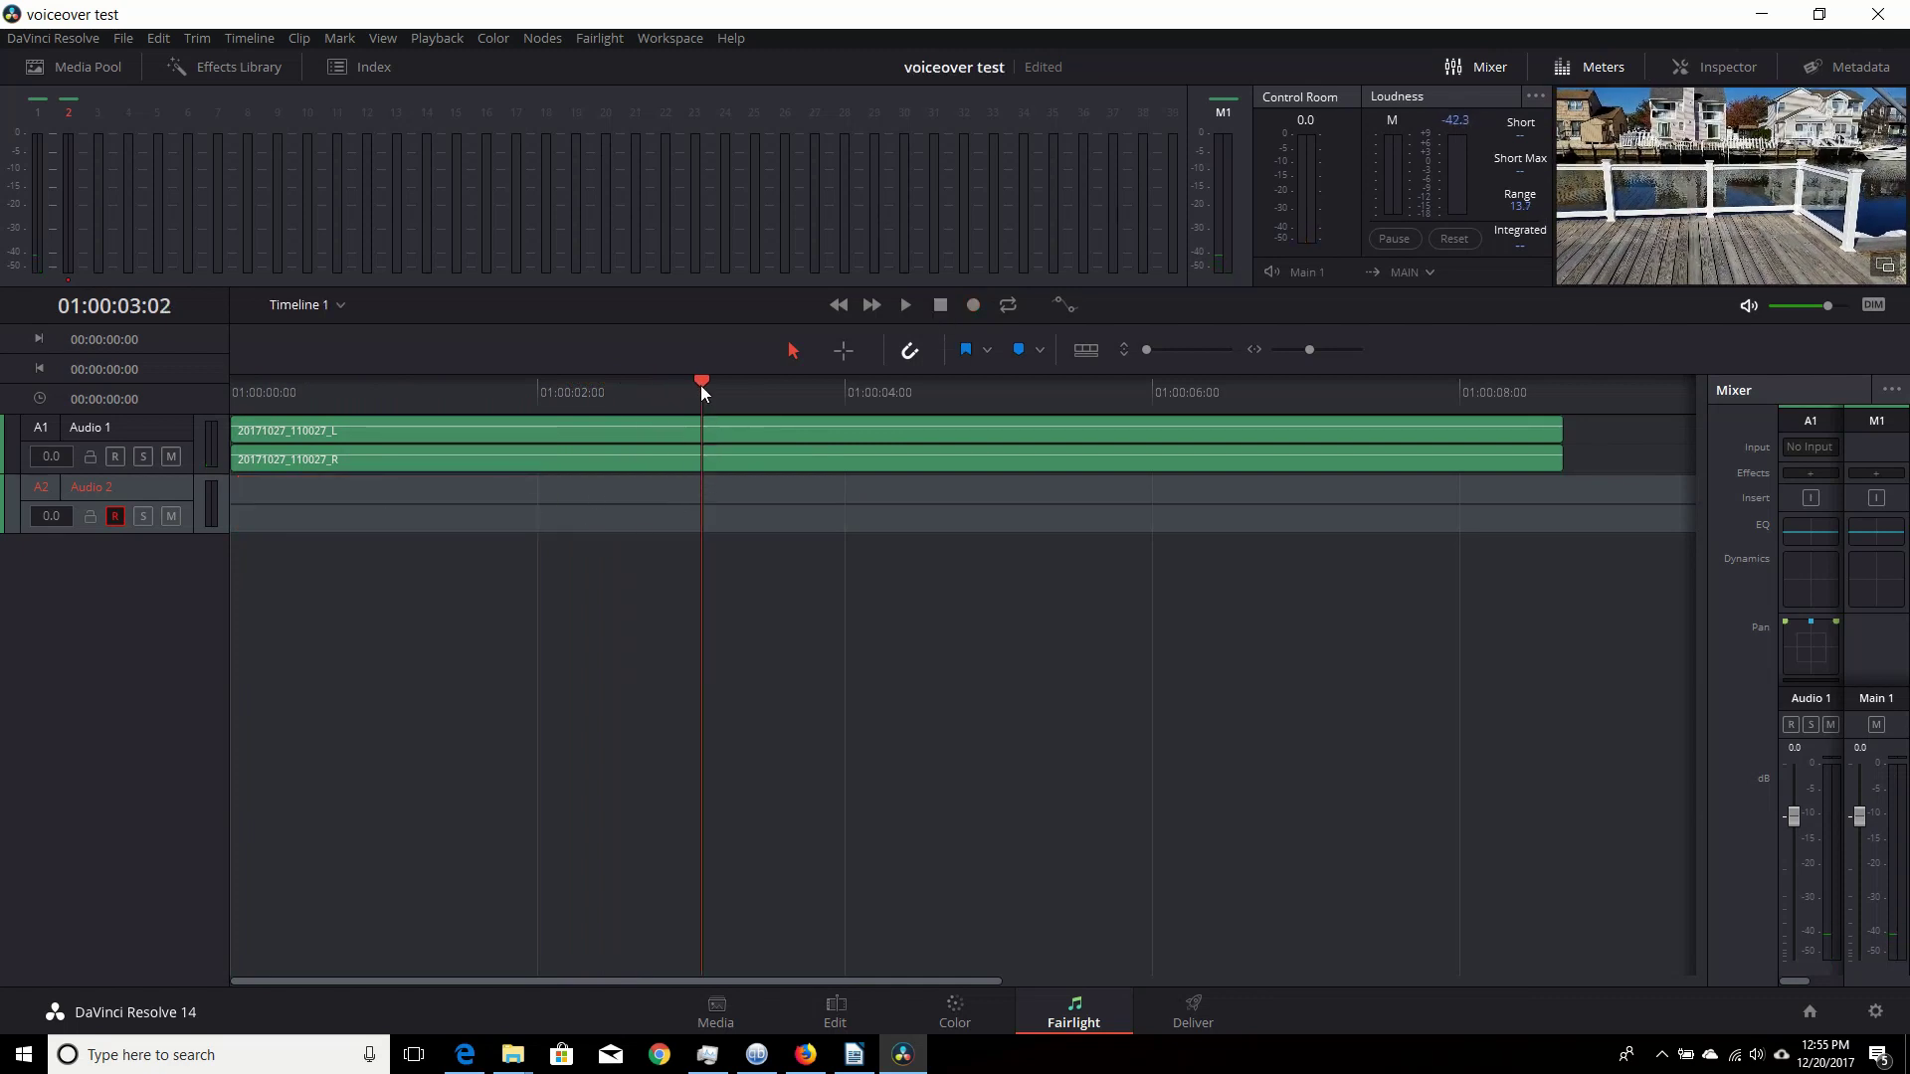
pyautogui.moveTo(700, 386); pyautogui.dragTo(217, 341)
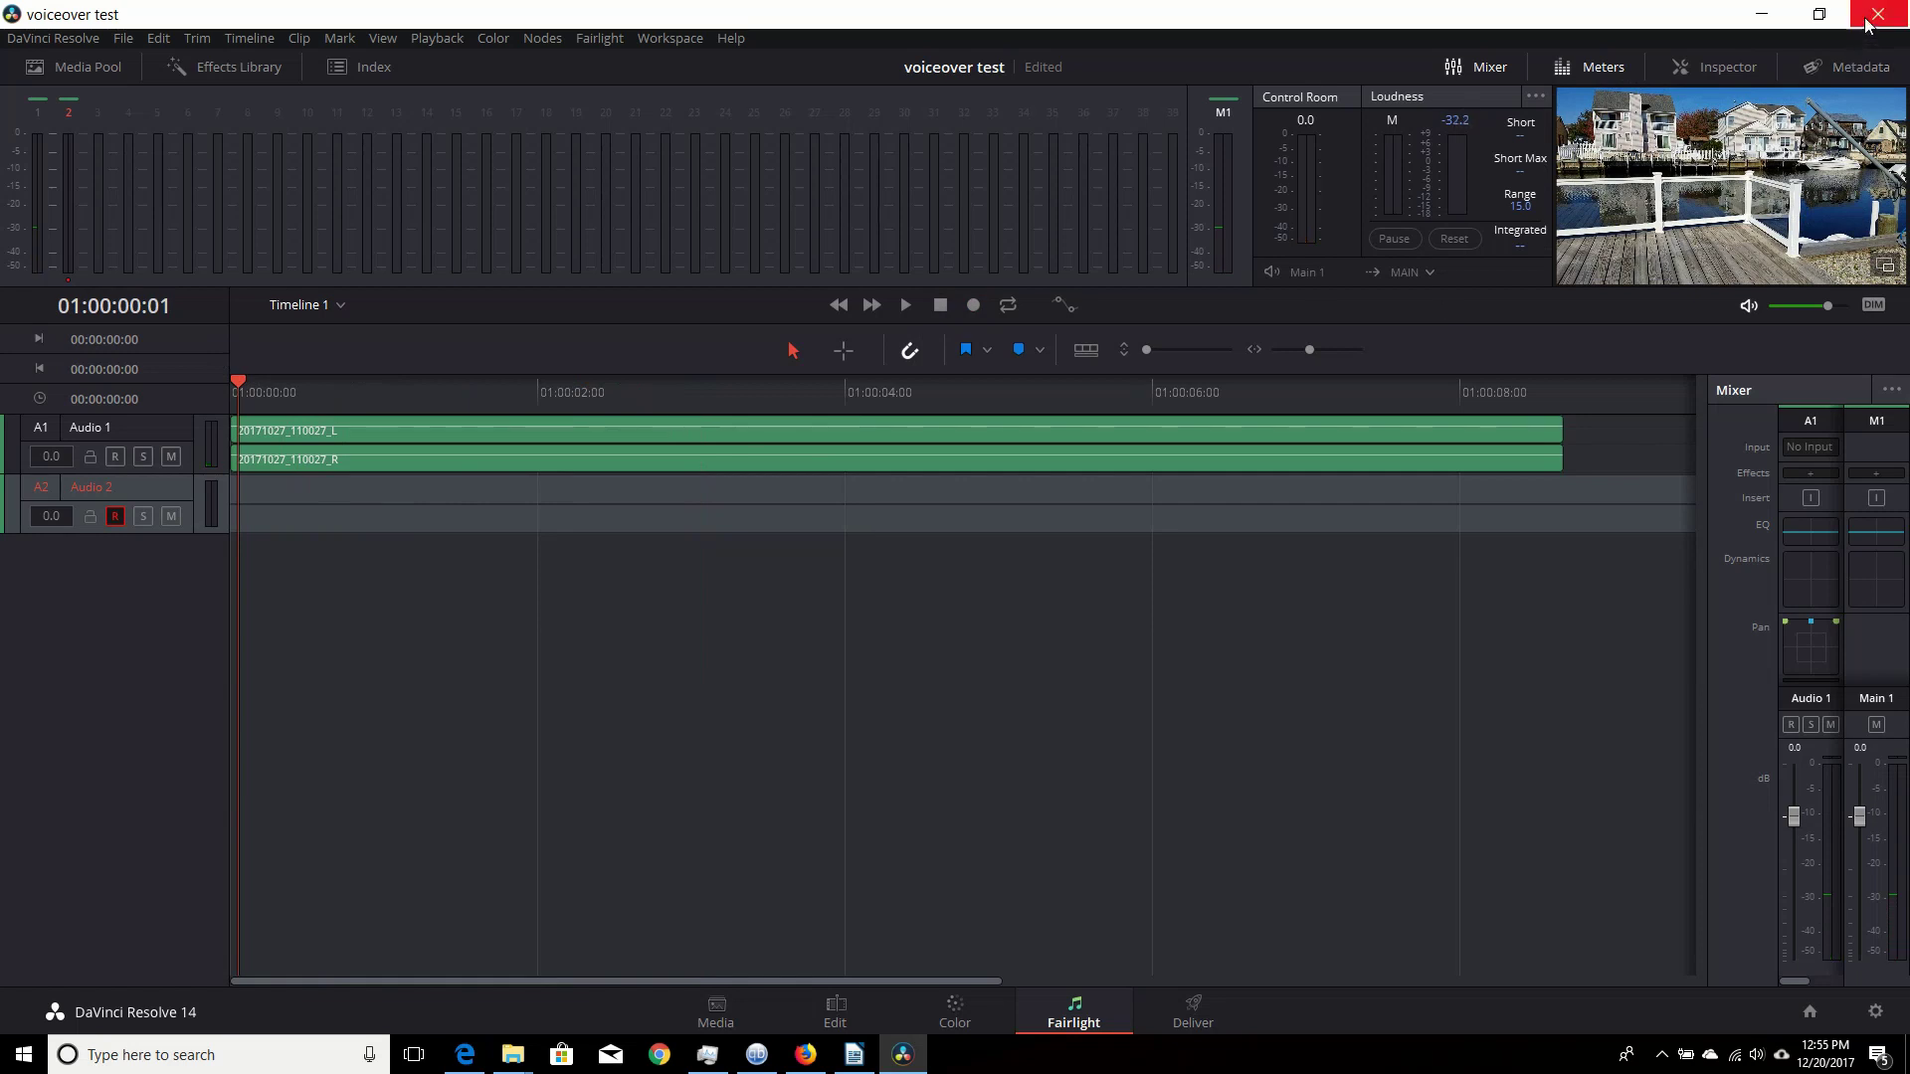
# Step: Save the voiceover test project and quit DaVinci Resolve
pyautogui.click(125, 38)
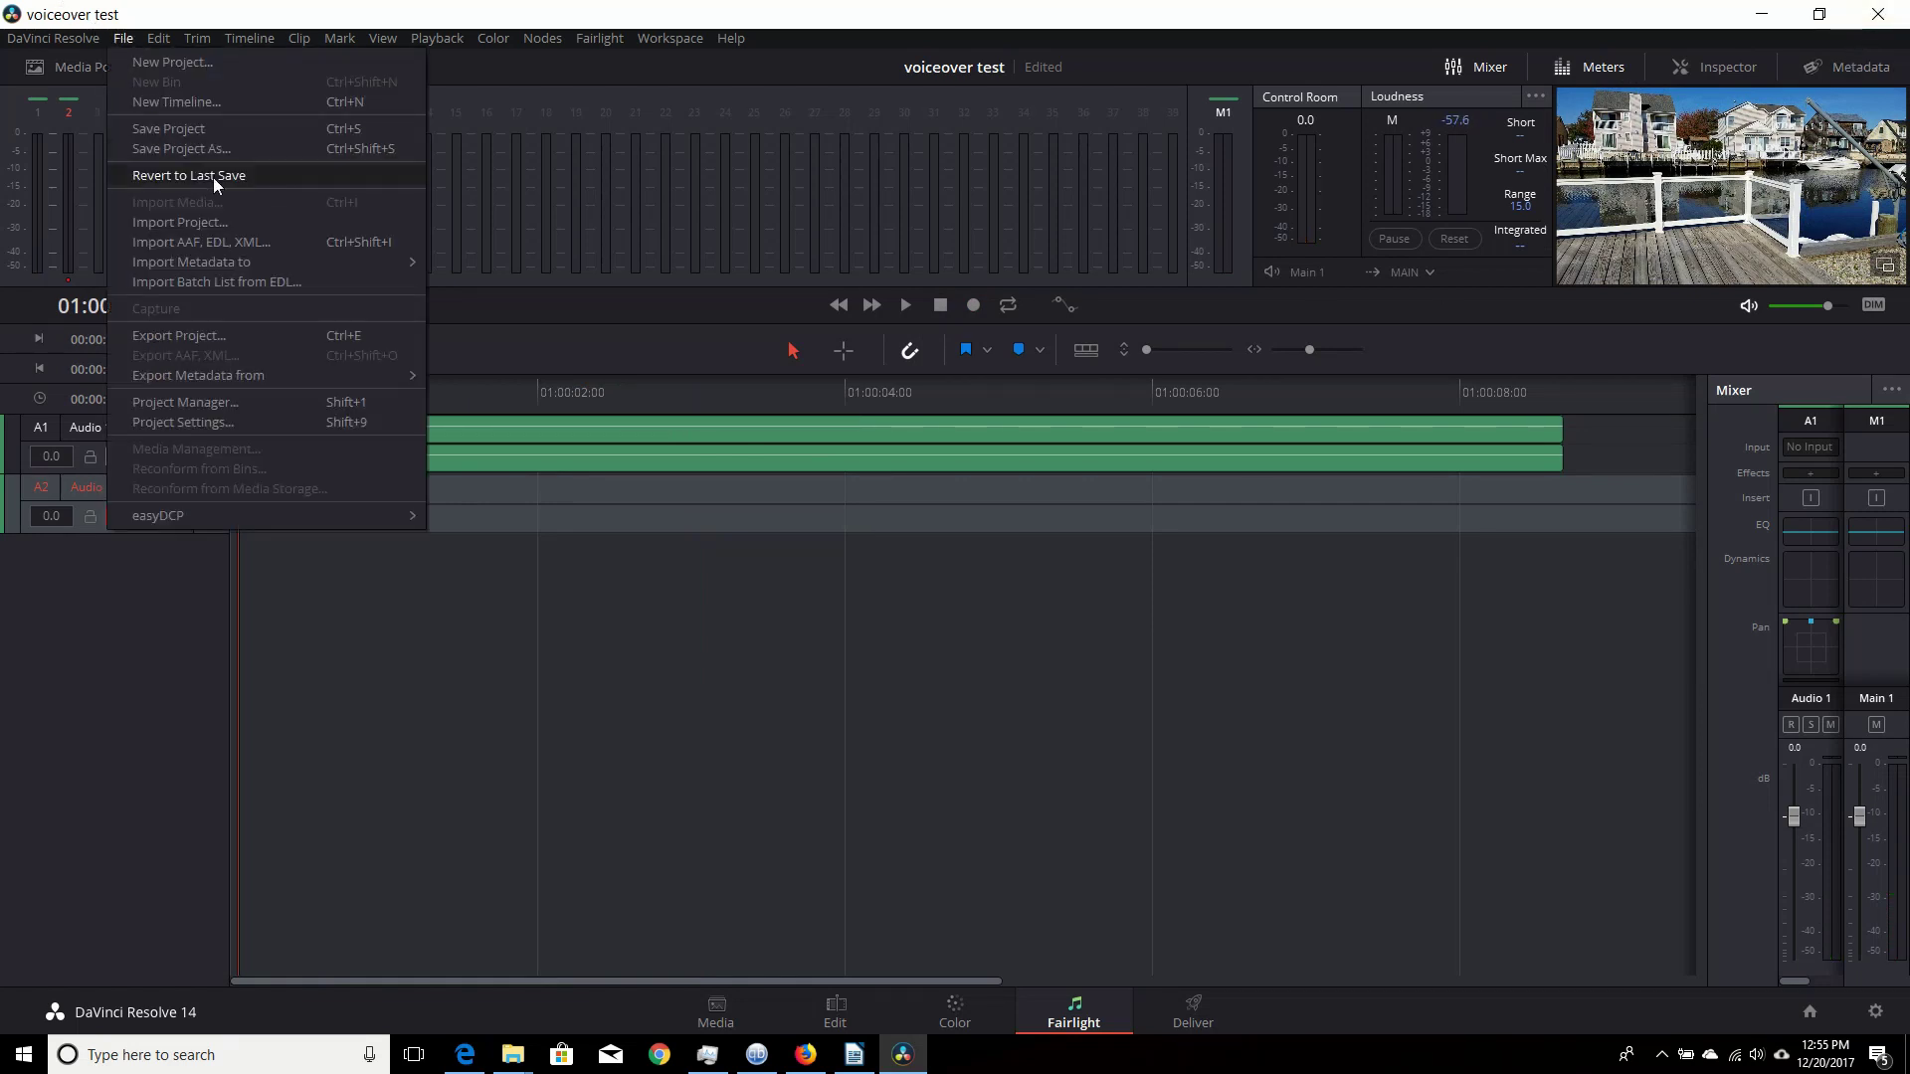
pyautogui.click(174, 128)
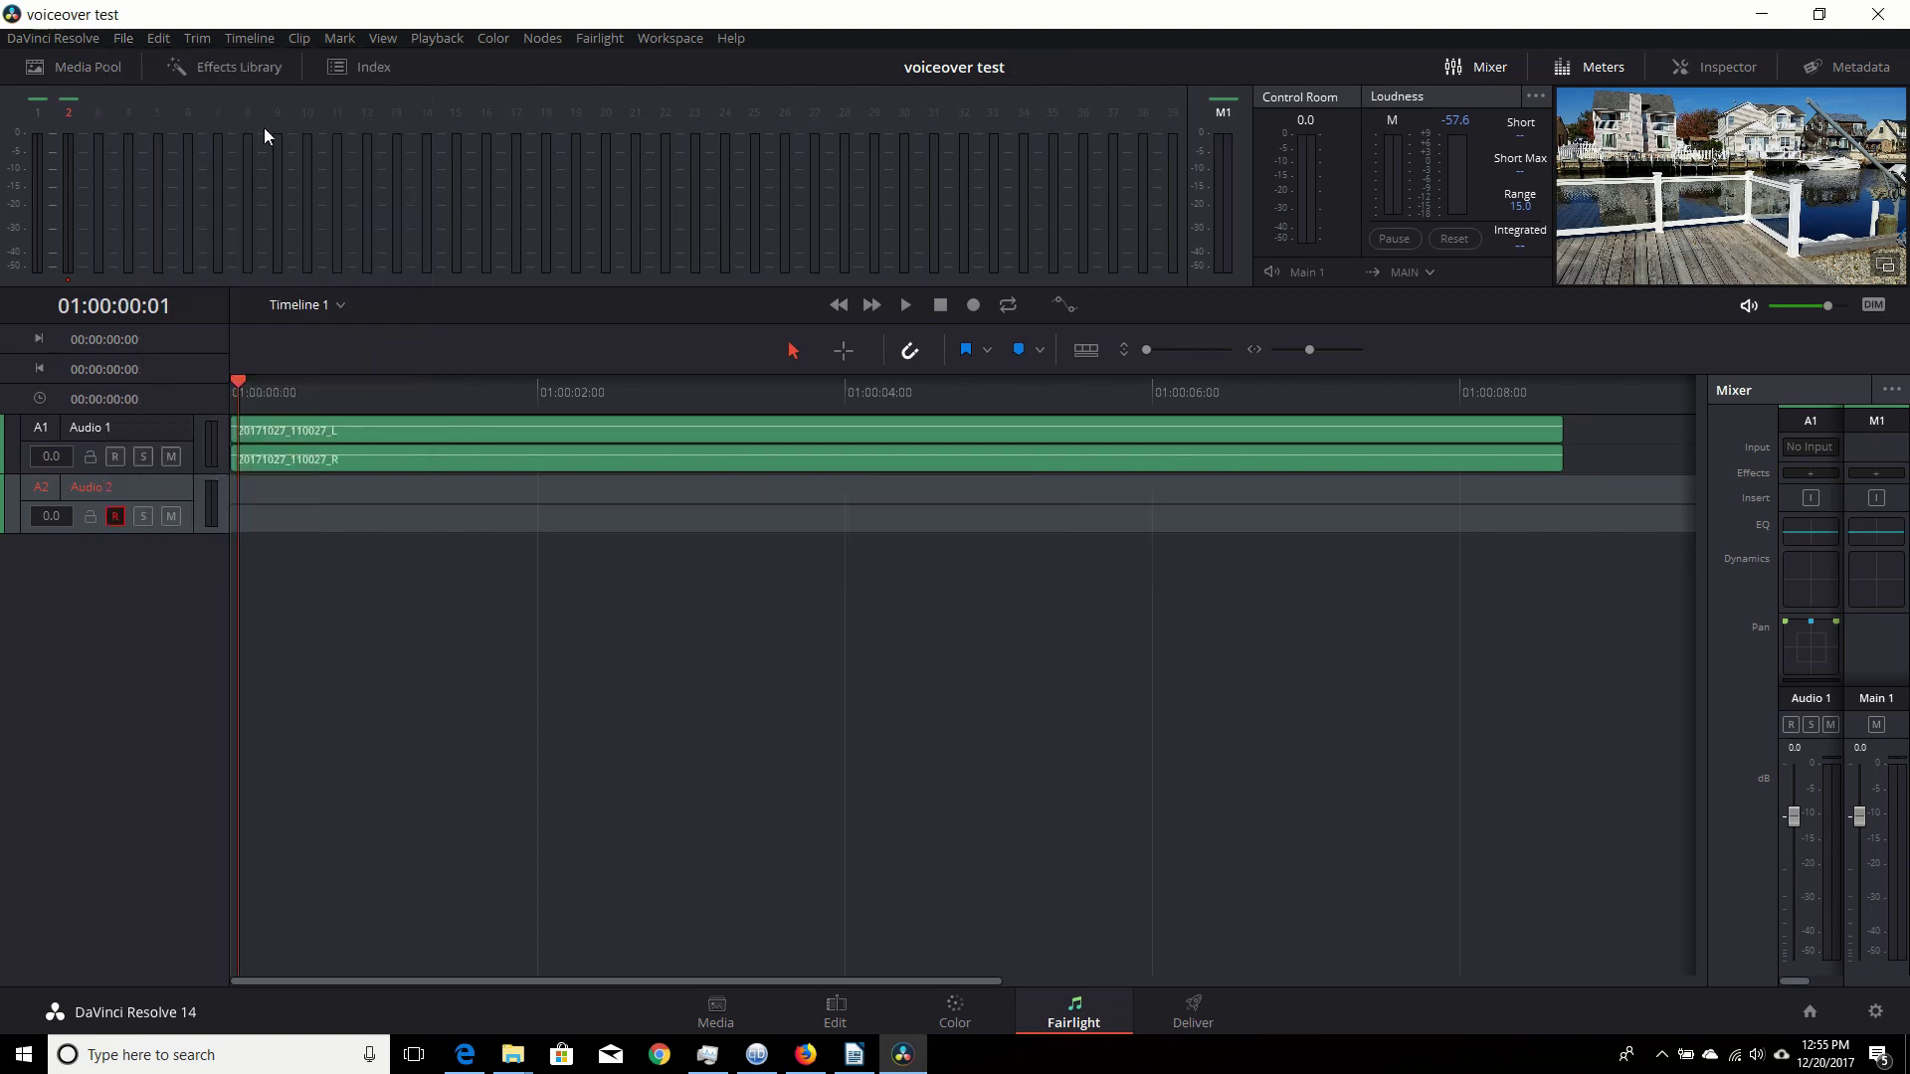
pyautogui.click(1877, 14)
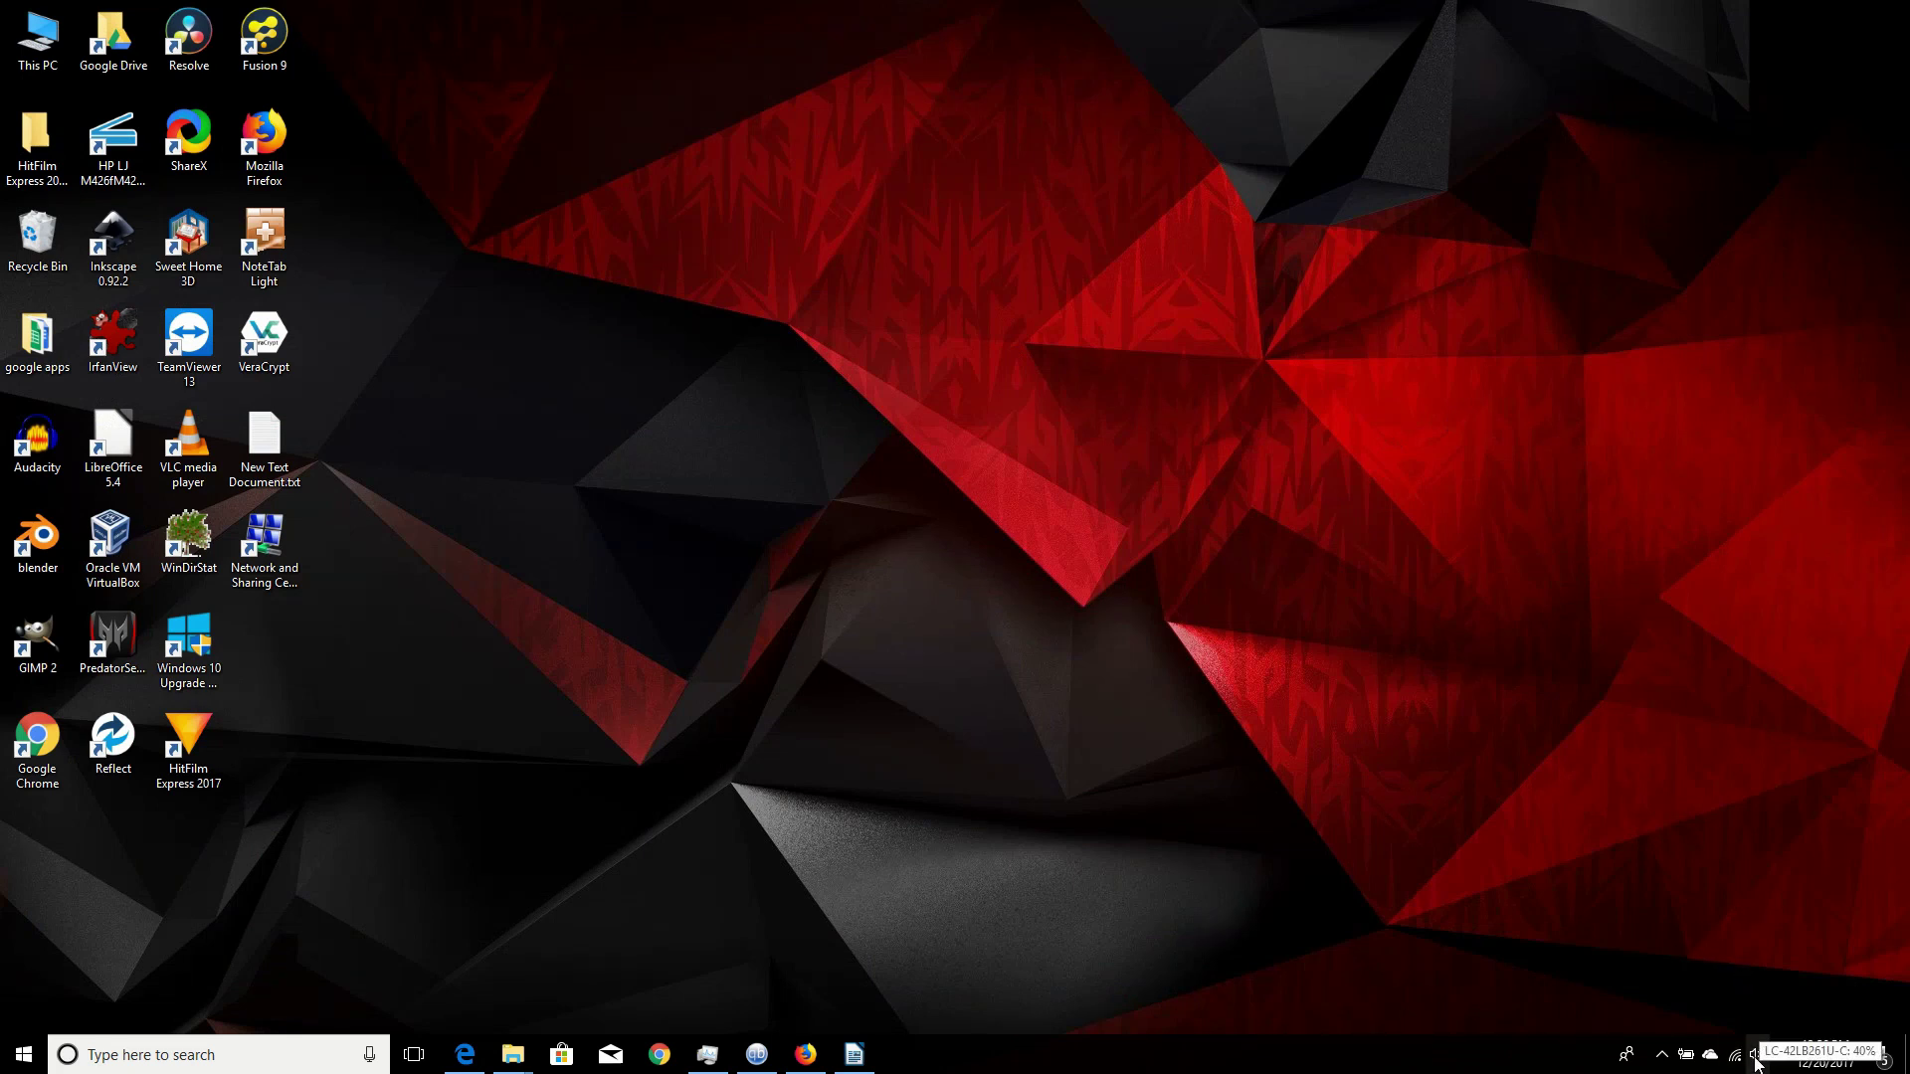
# Step: Set the Samson GoMic microphone's default format to 2 channel, 16 bit, 48000 Hz (DVD Quality)
pyautogui.rightClick(1756, 1062)
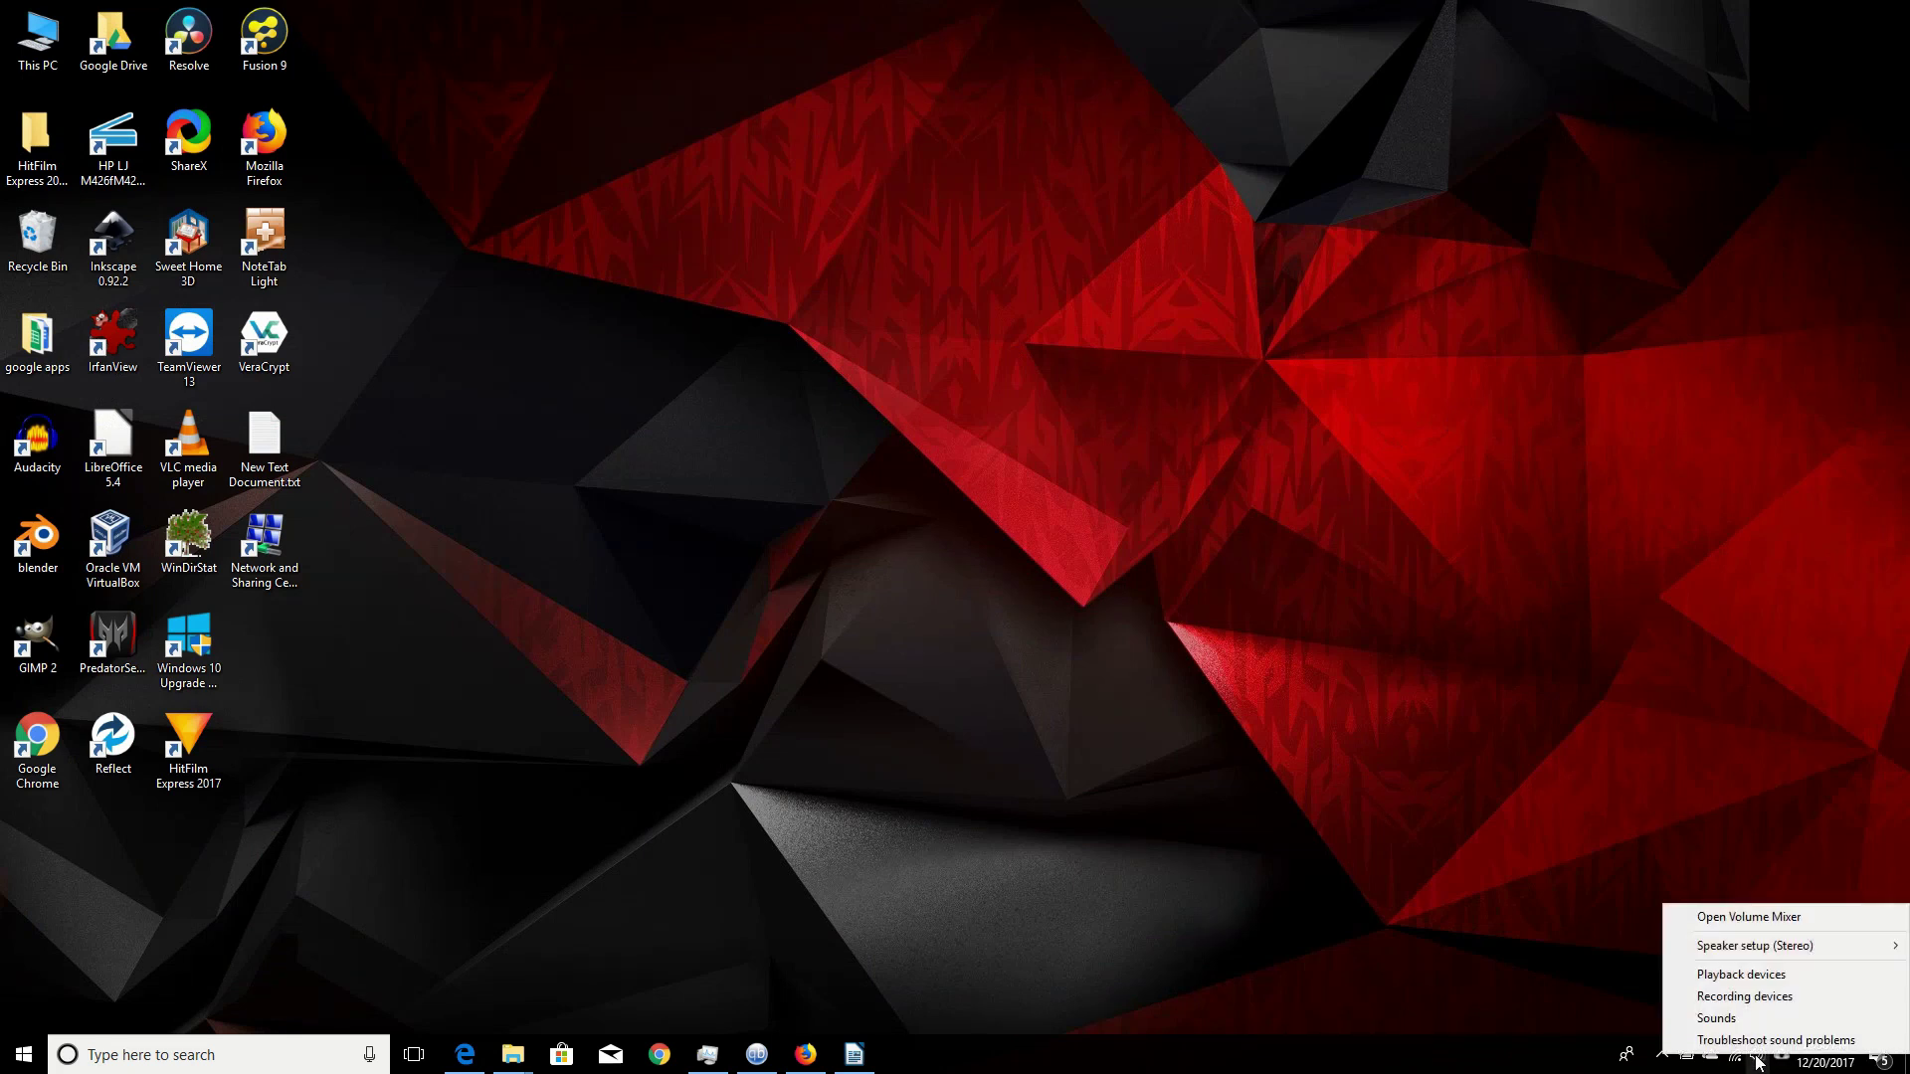
pyautogui.click(1738, 995)
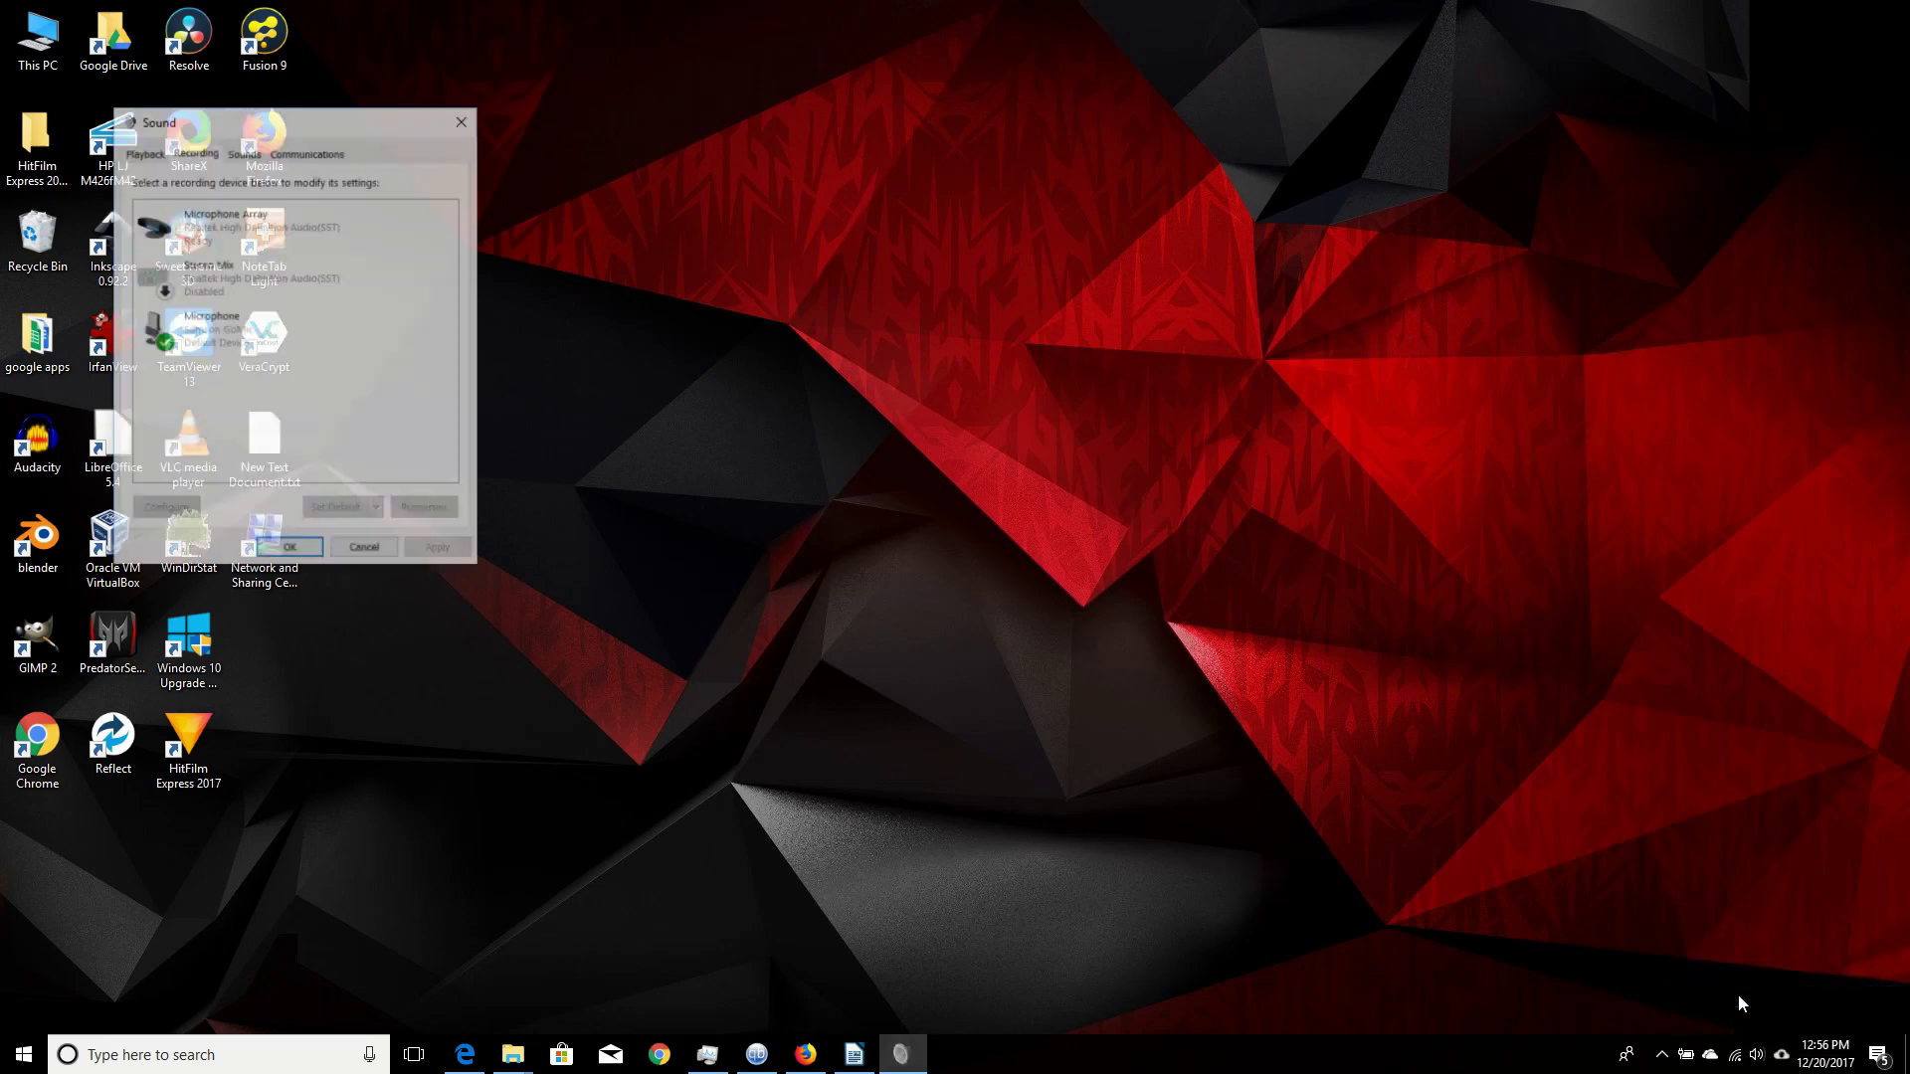
pyautogui.click(227, 319)
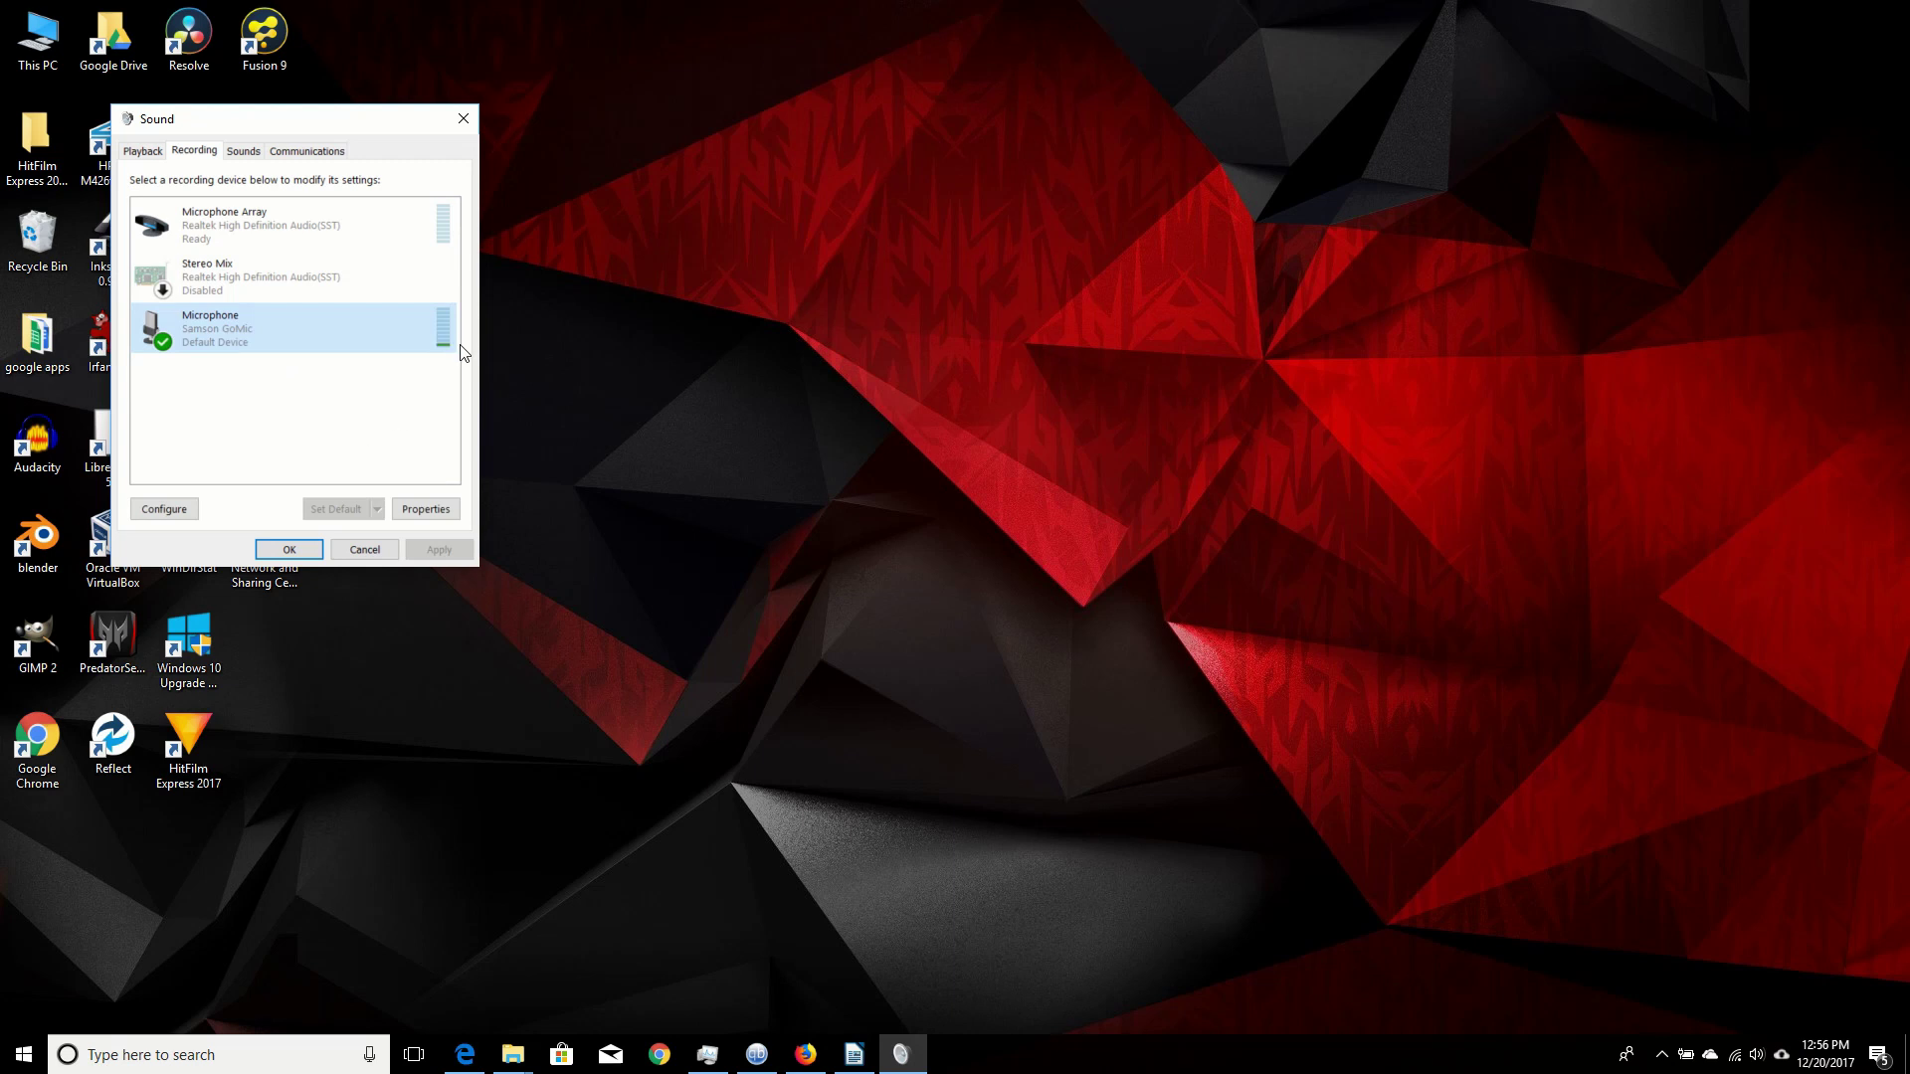
pyautogui.click(426, 508)
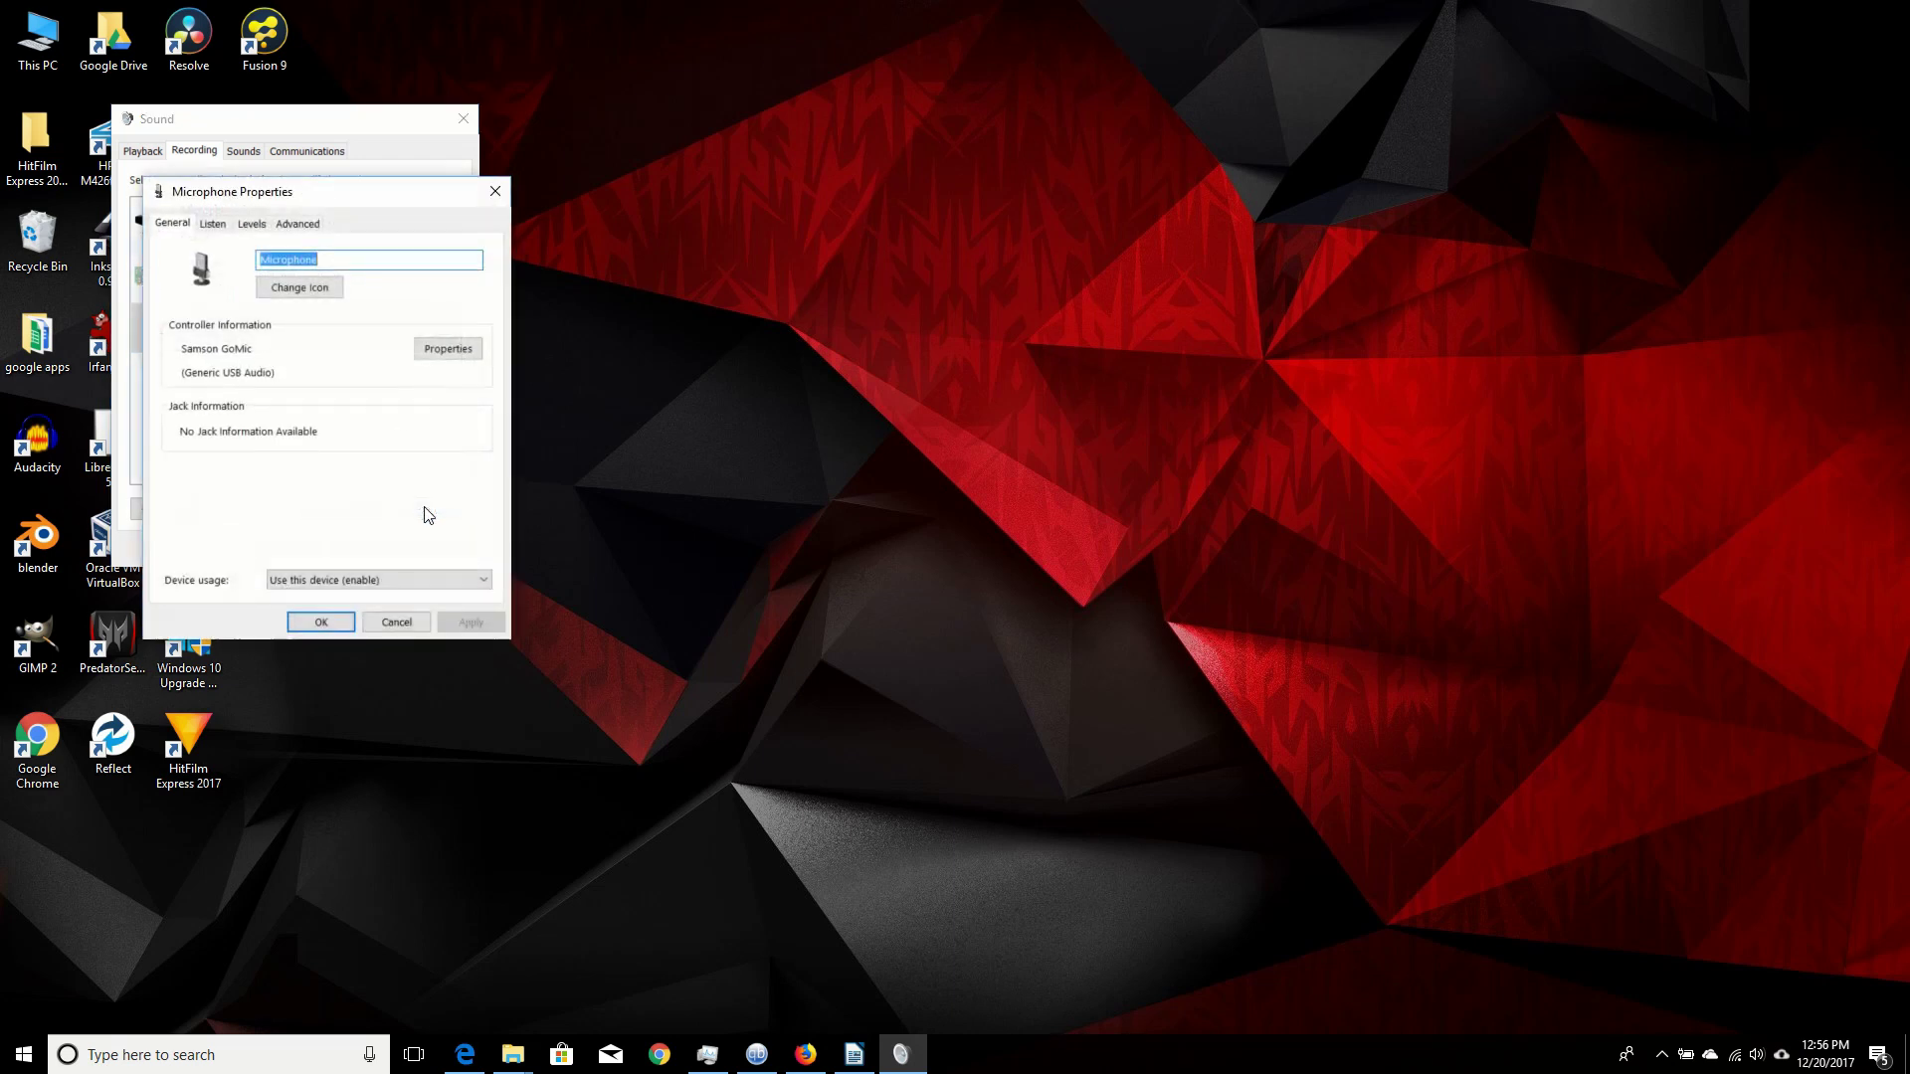
pyautogui.click(310, 225)
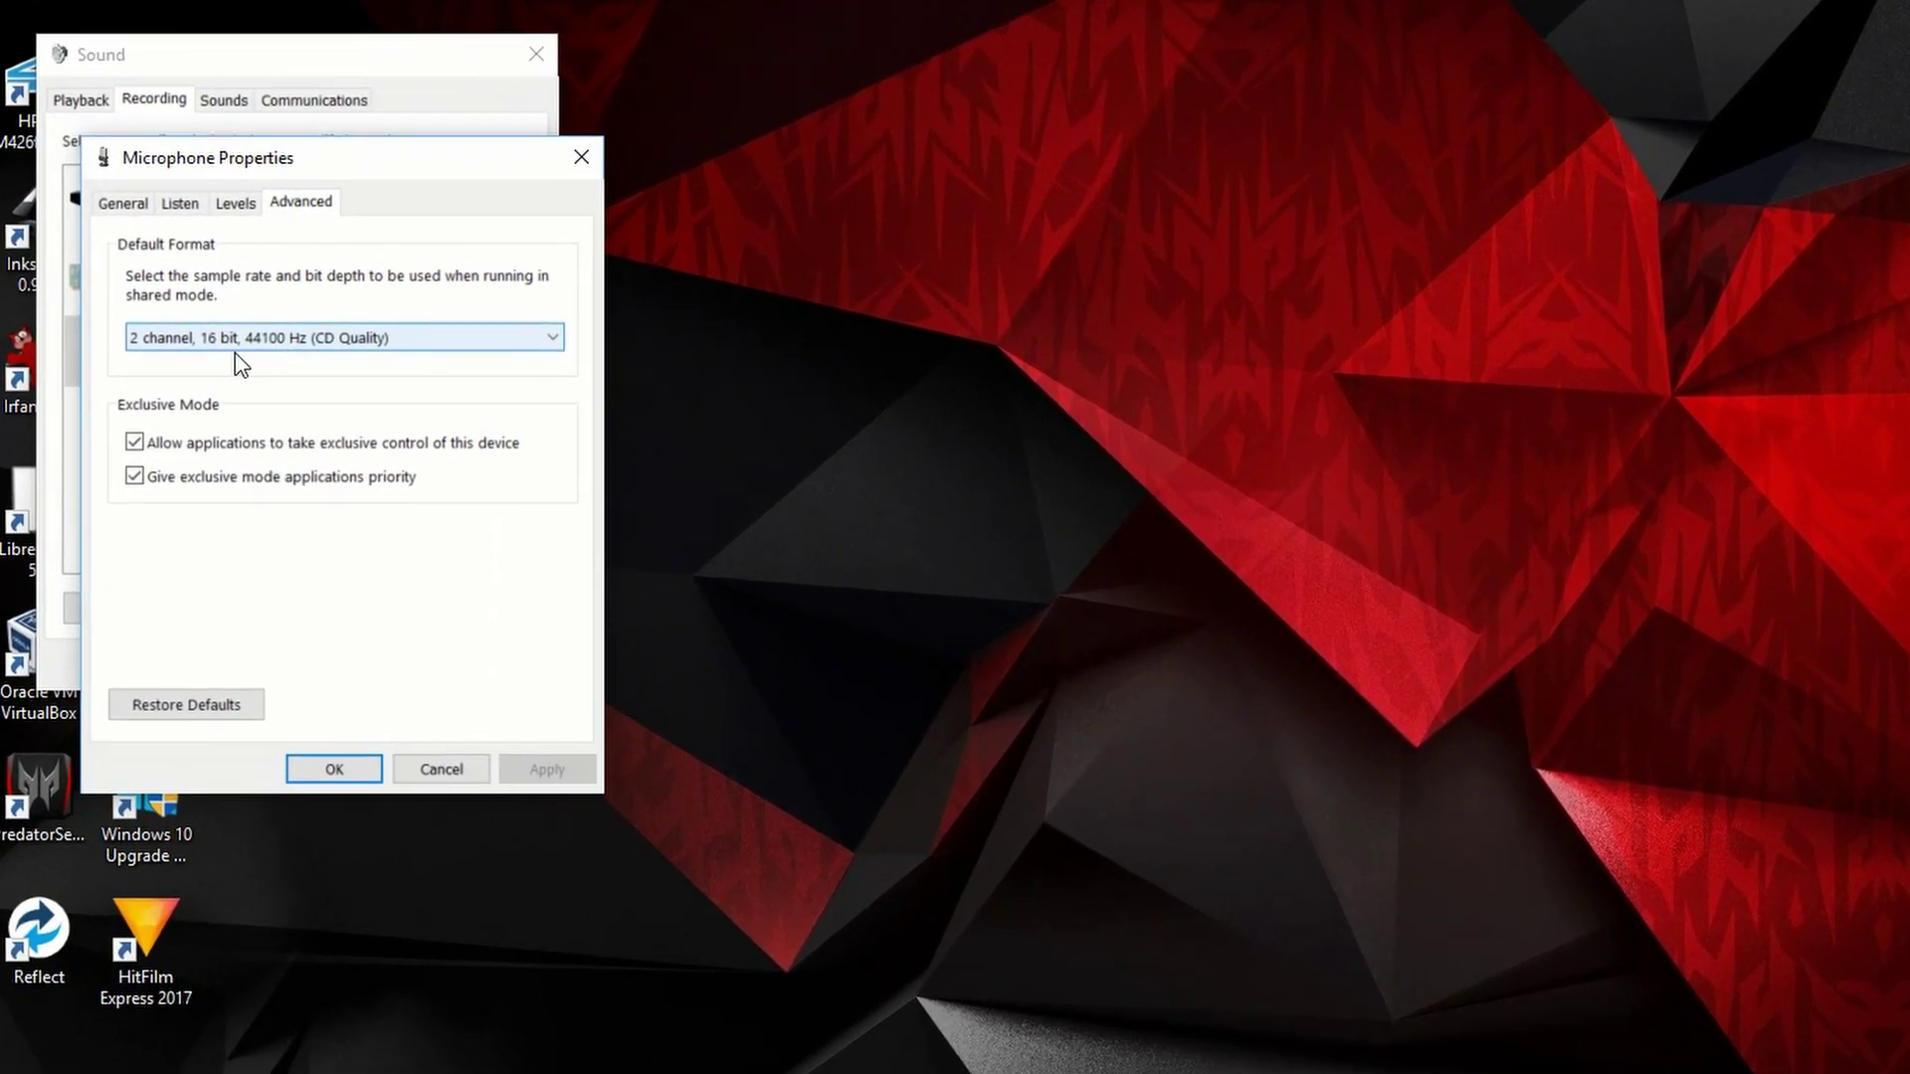
pyautogui.click(296, 344)
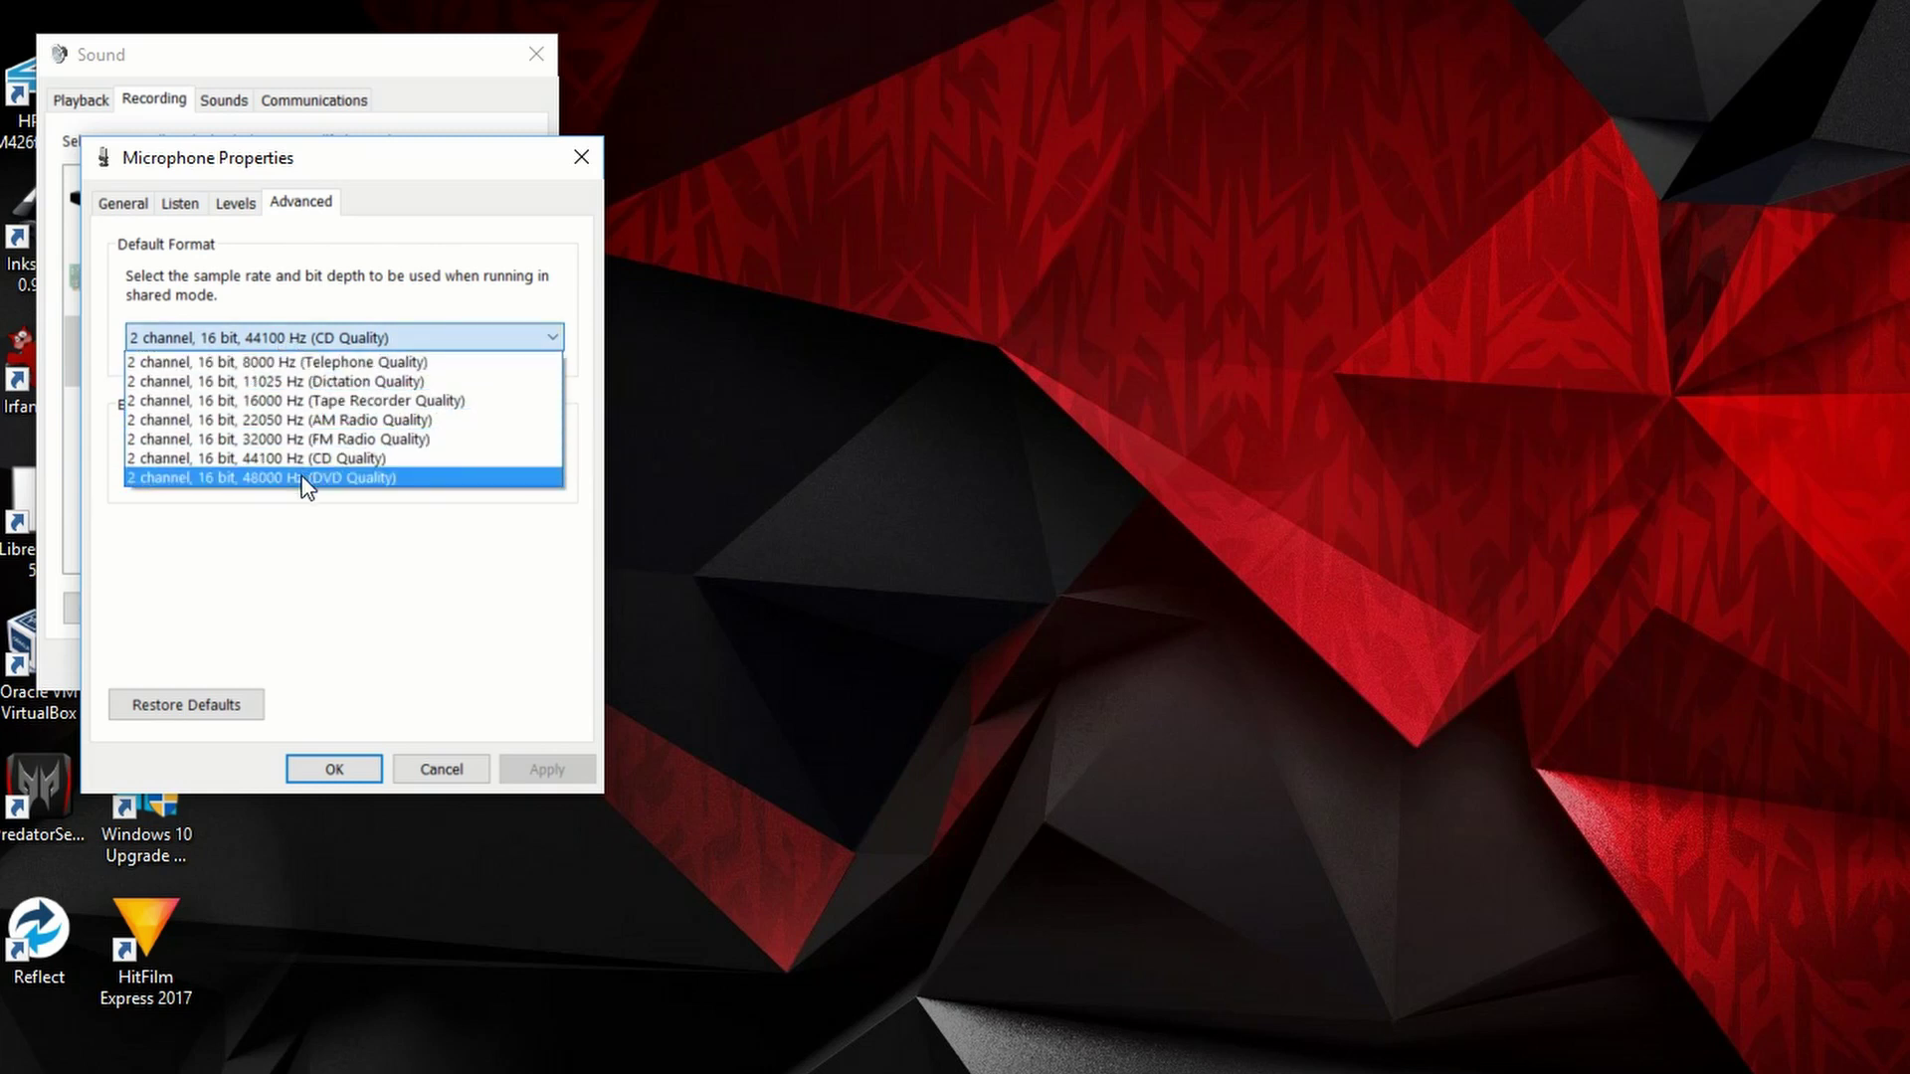
pyautogui.click(303, 479)
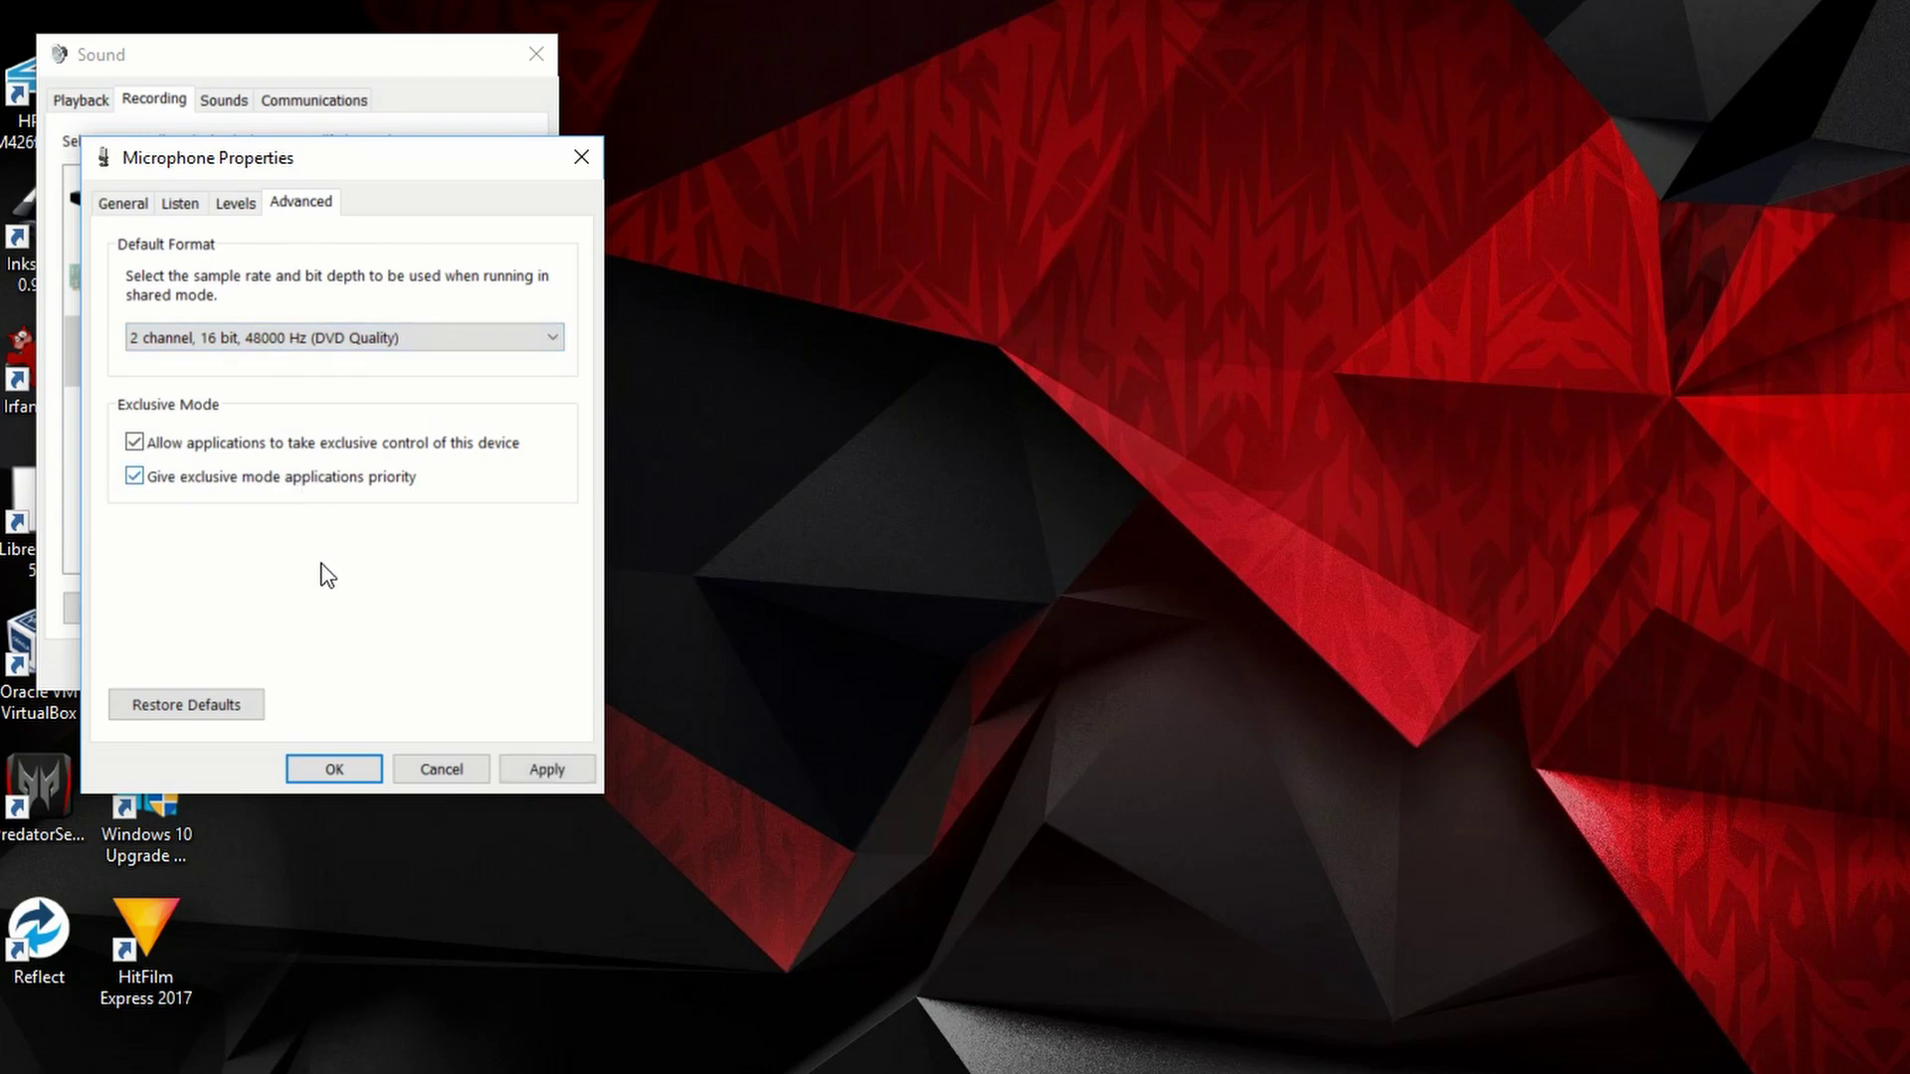
pyautogui.click(525, 774)
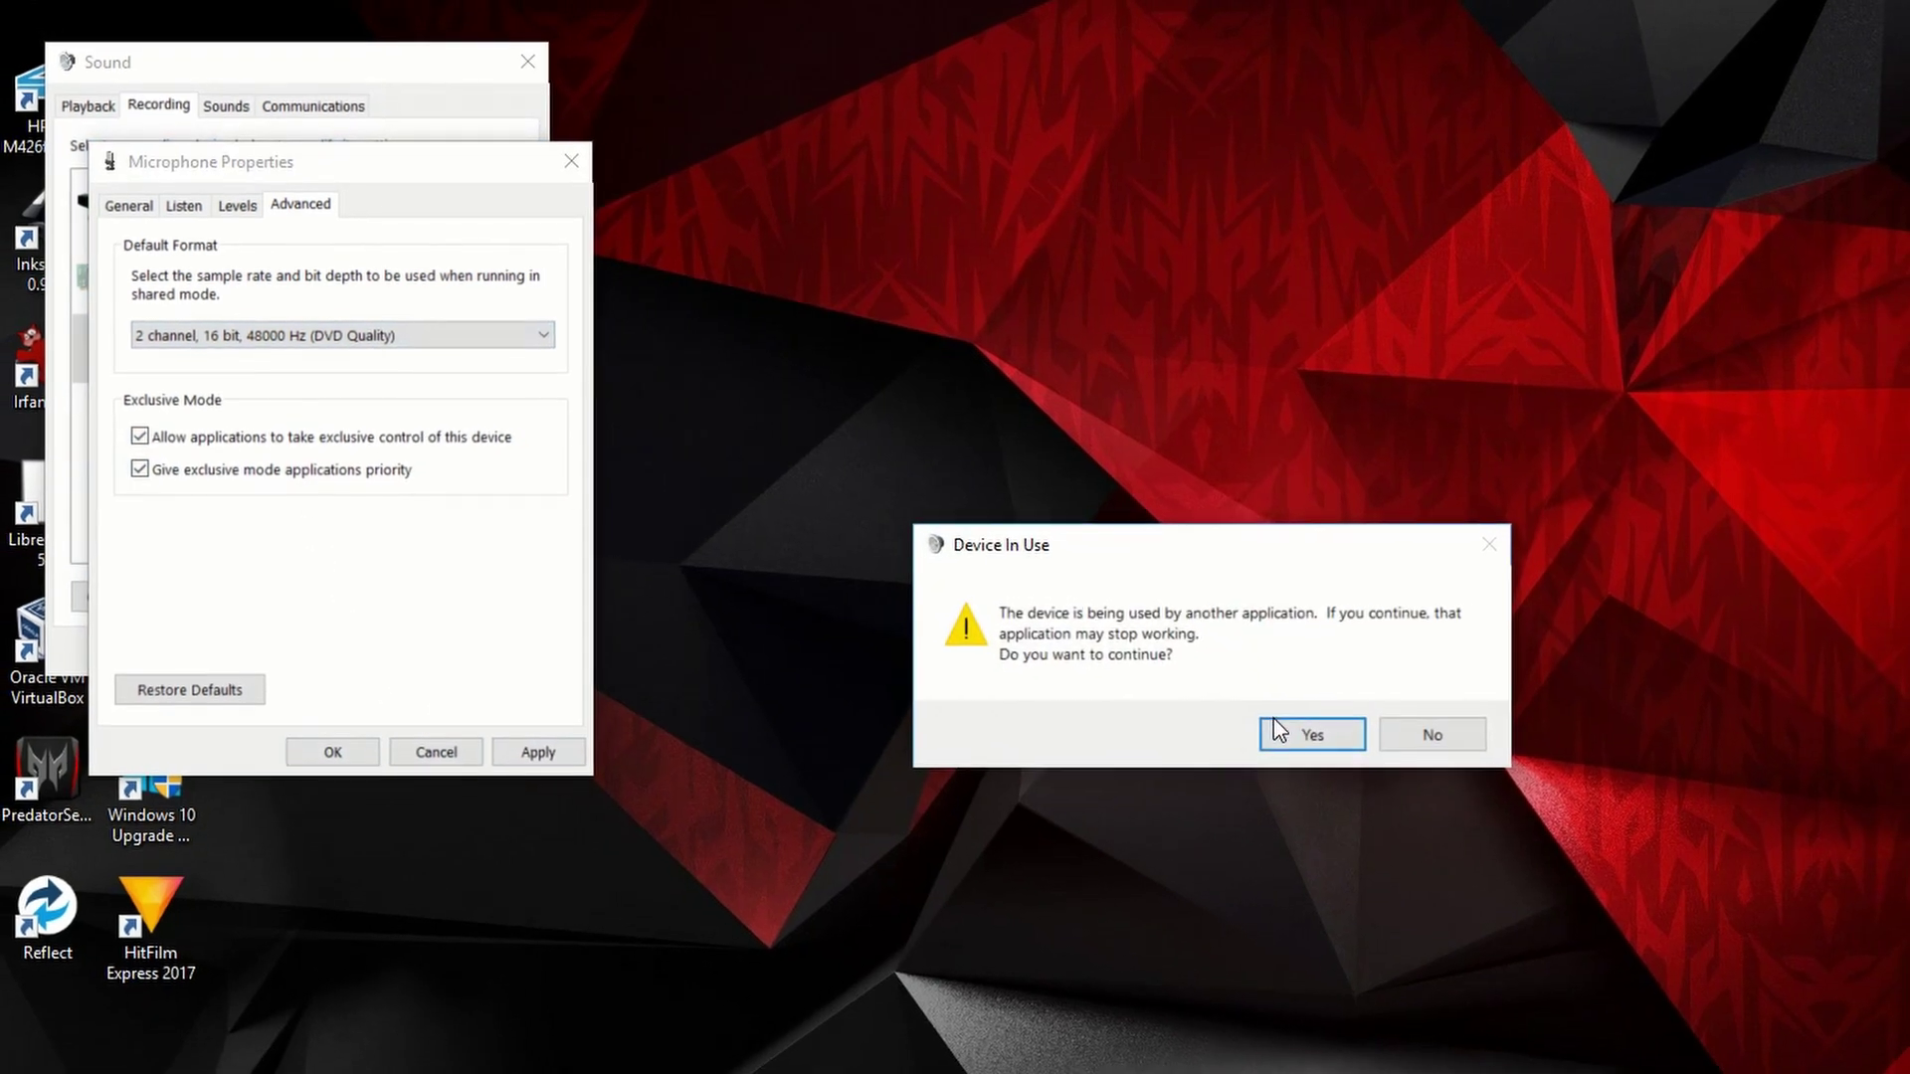
pyautogui.click(1343, 751)
pyautogui.click(310, 723)
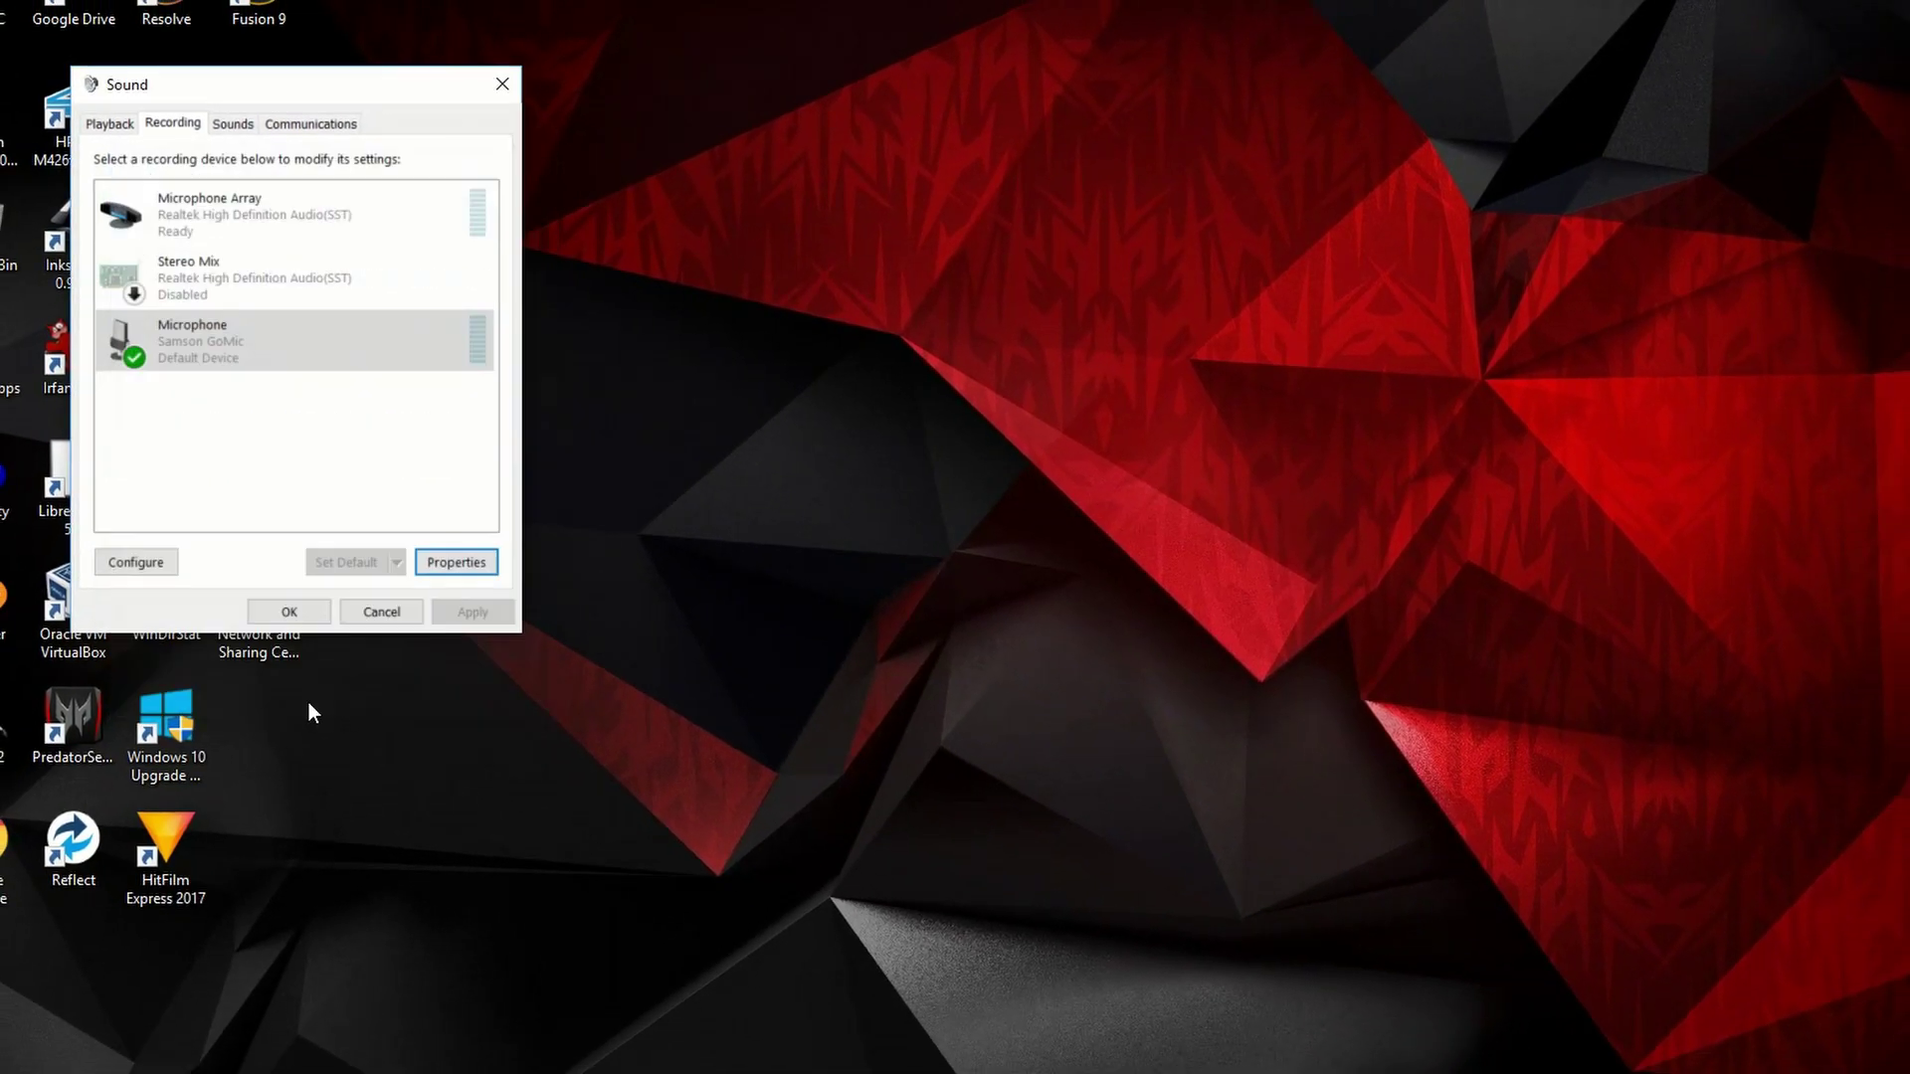
pyautogui.click(282, 593)
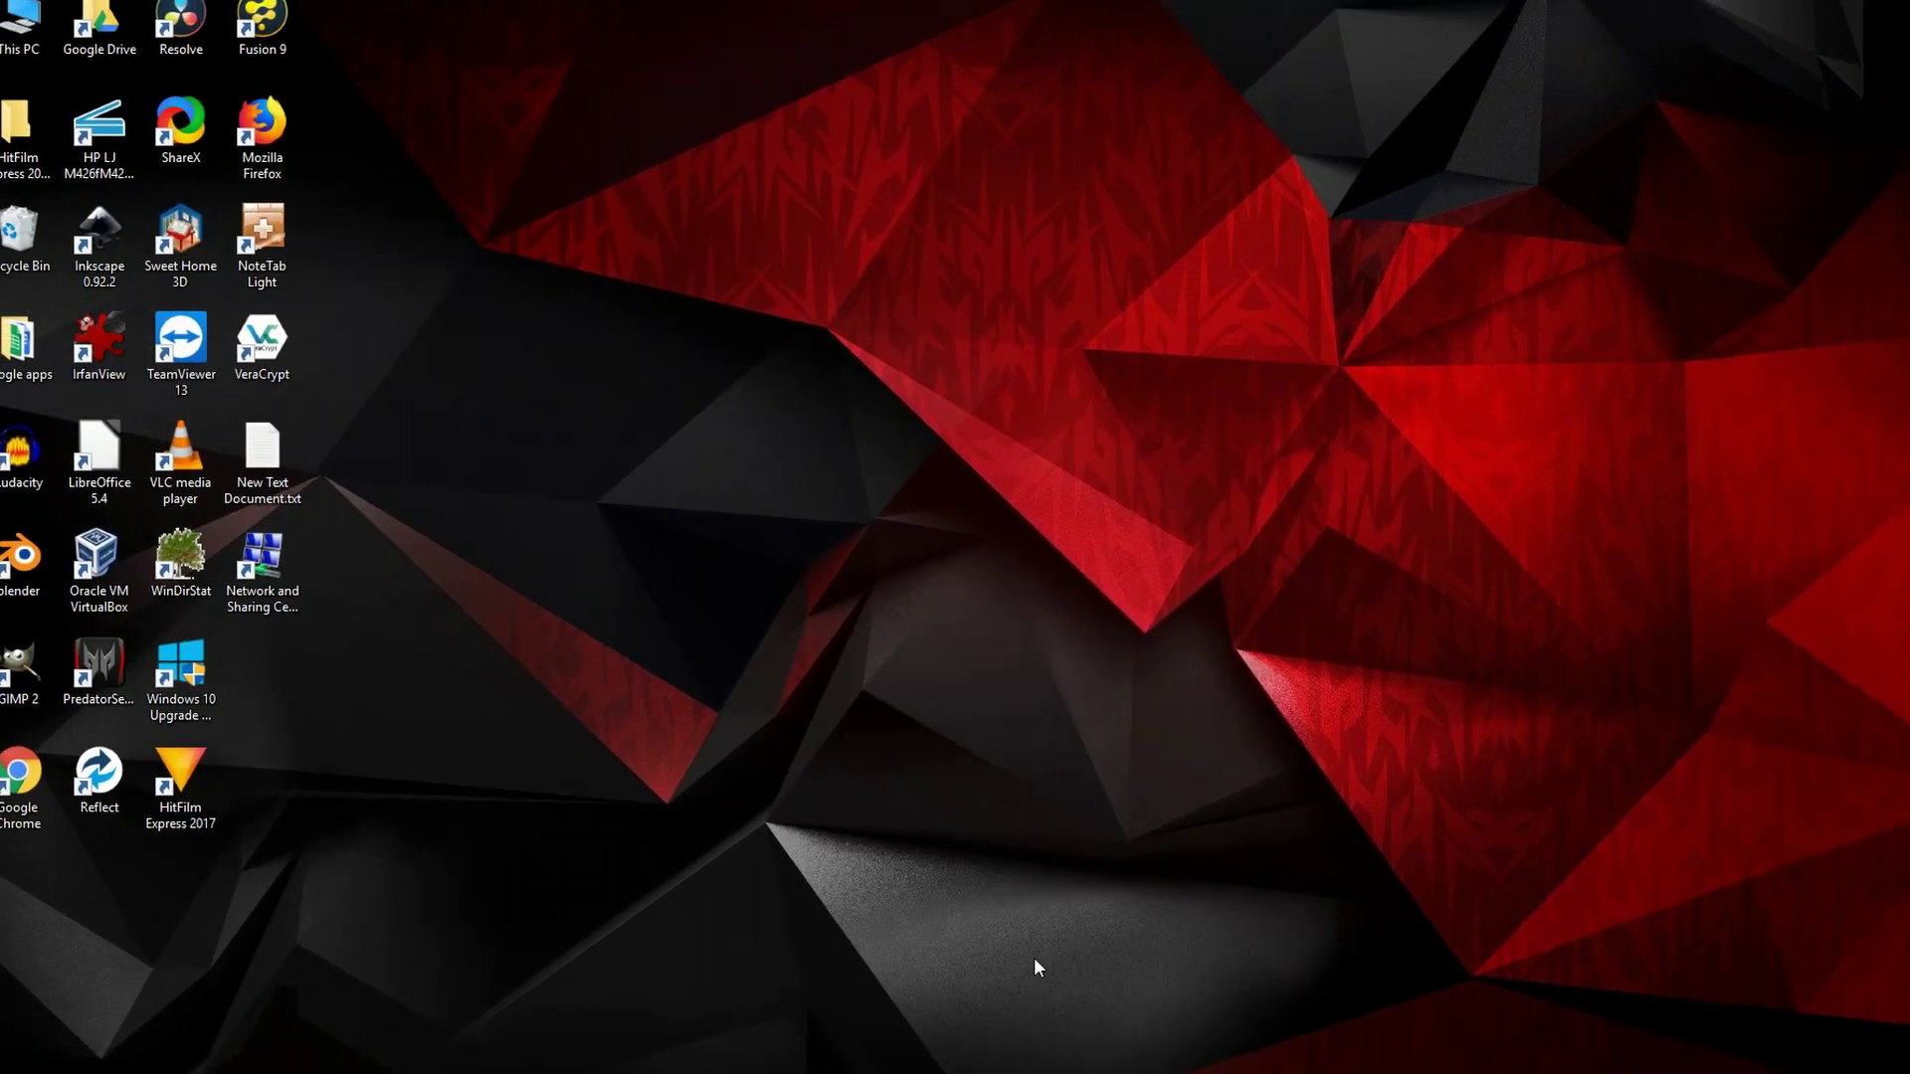
# Step: Relaunch DaVinci Resolve from its desktop shortcut
pyautogui.doubleClick(205, 60)
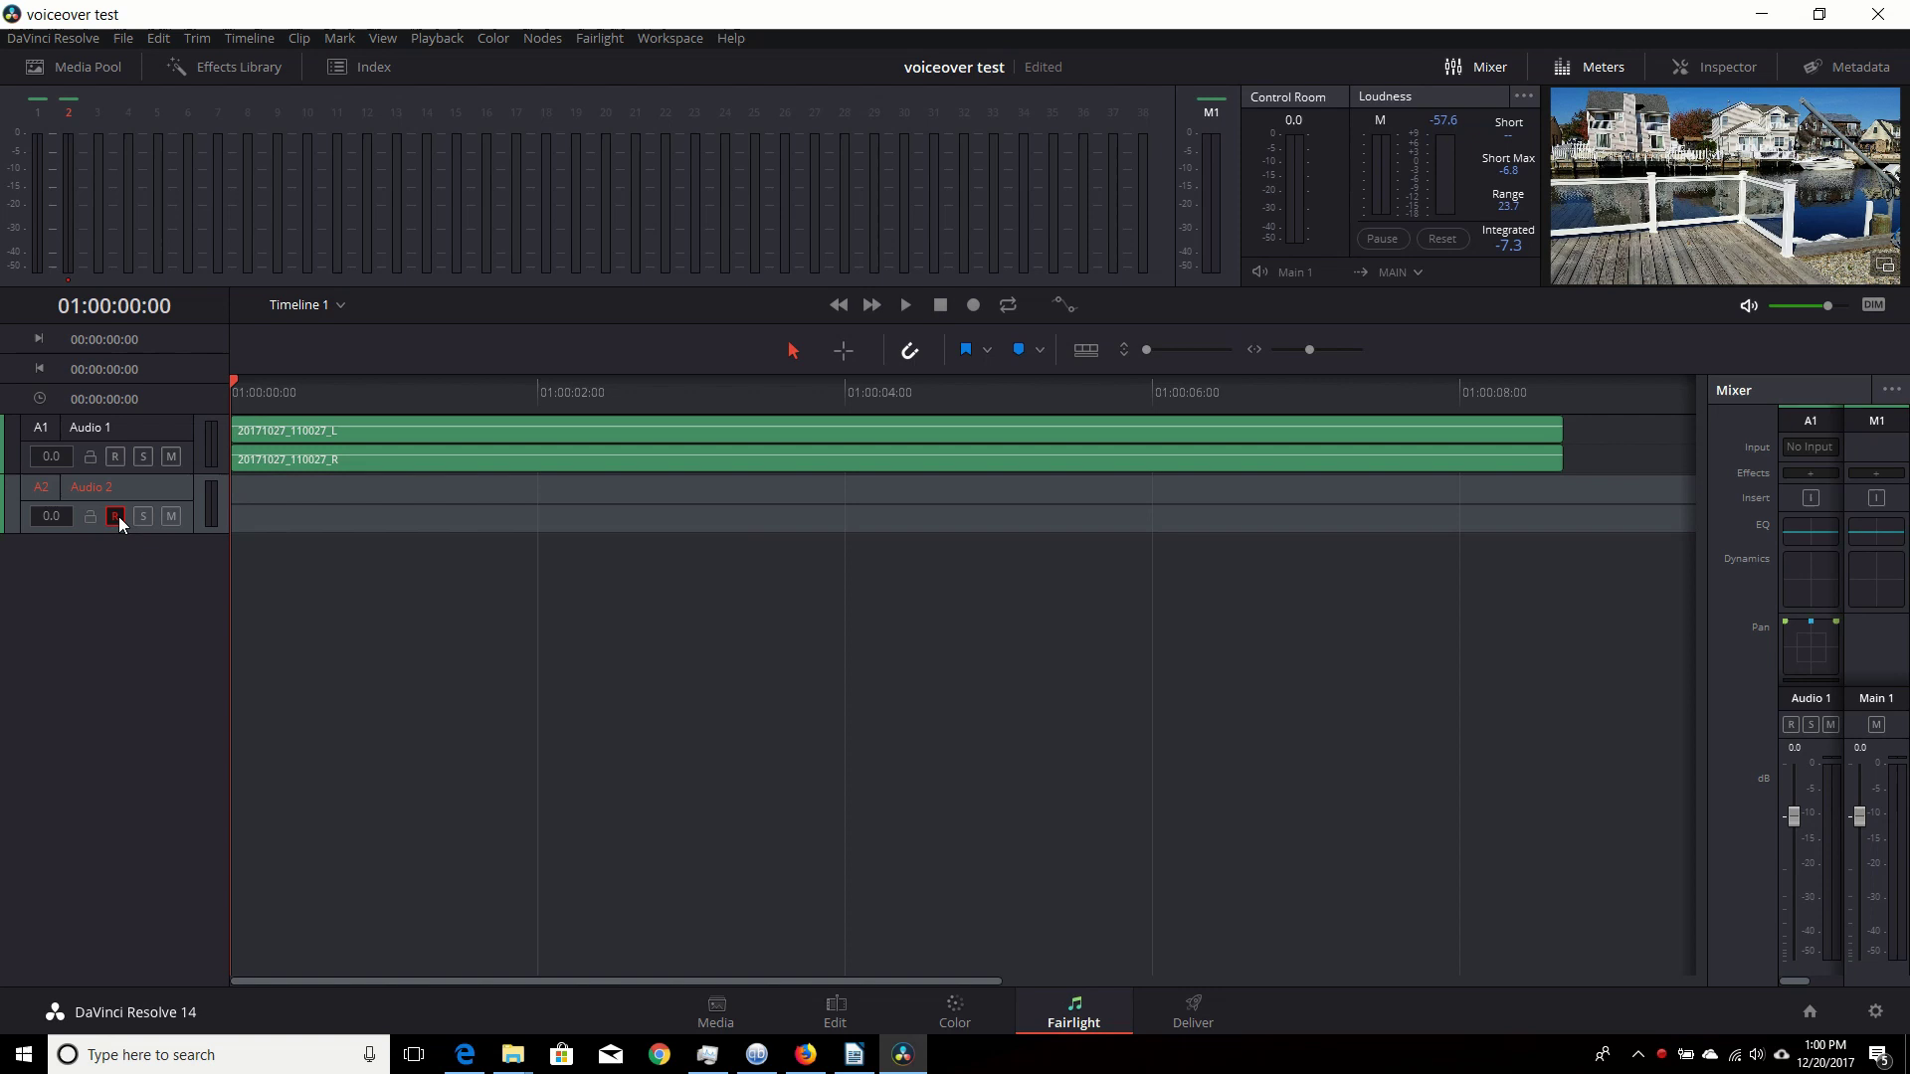
# Step: Record a voiceover take on Audio 2, then replay it from the timeline start
pyautogui.click(971, 307)
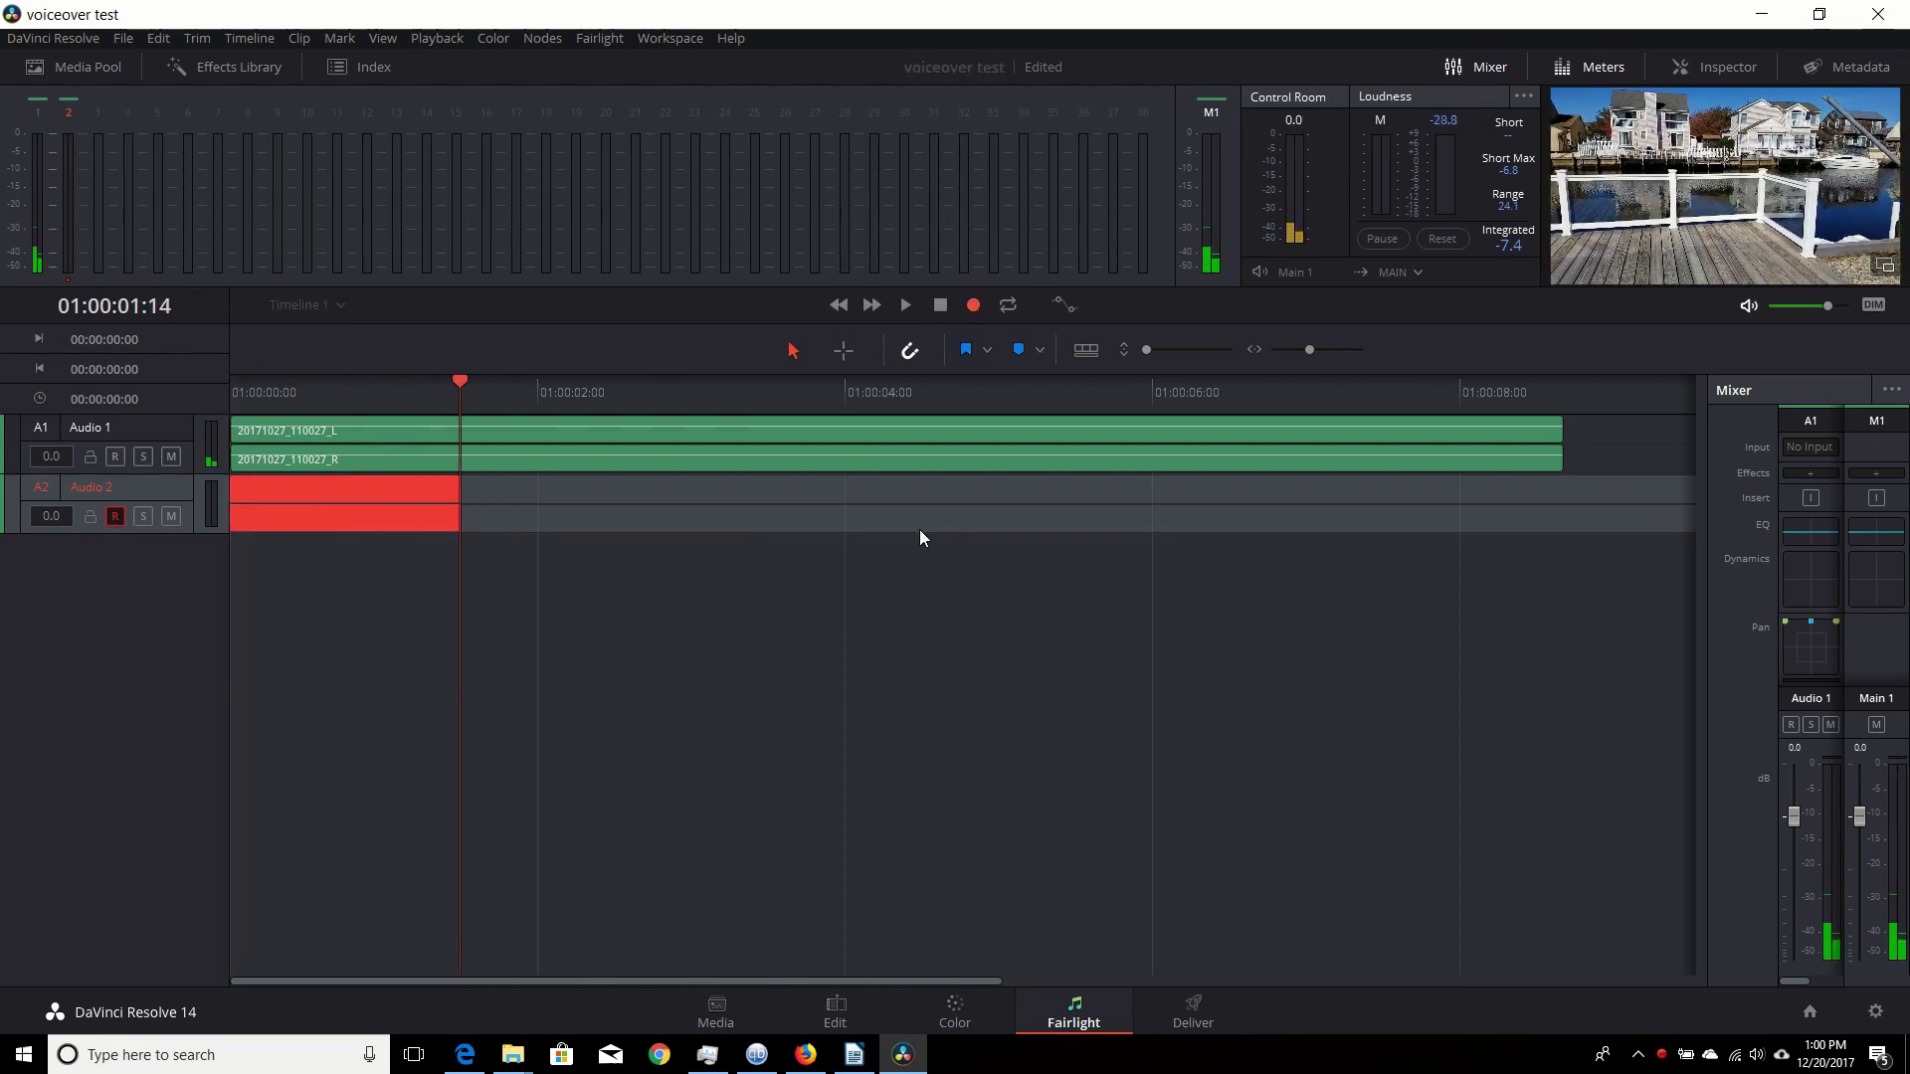
pyautogui.click(938, 305)
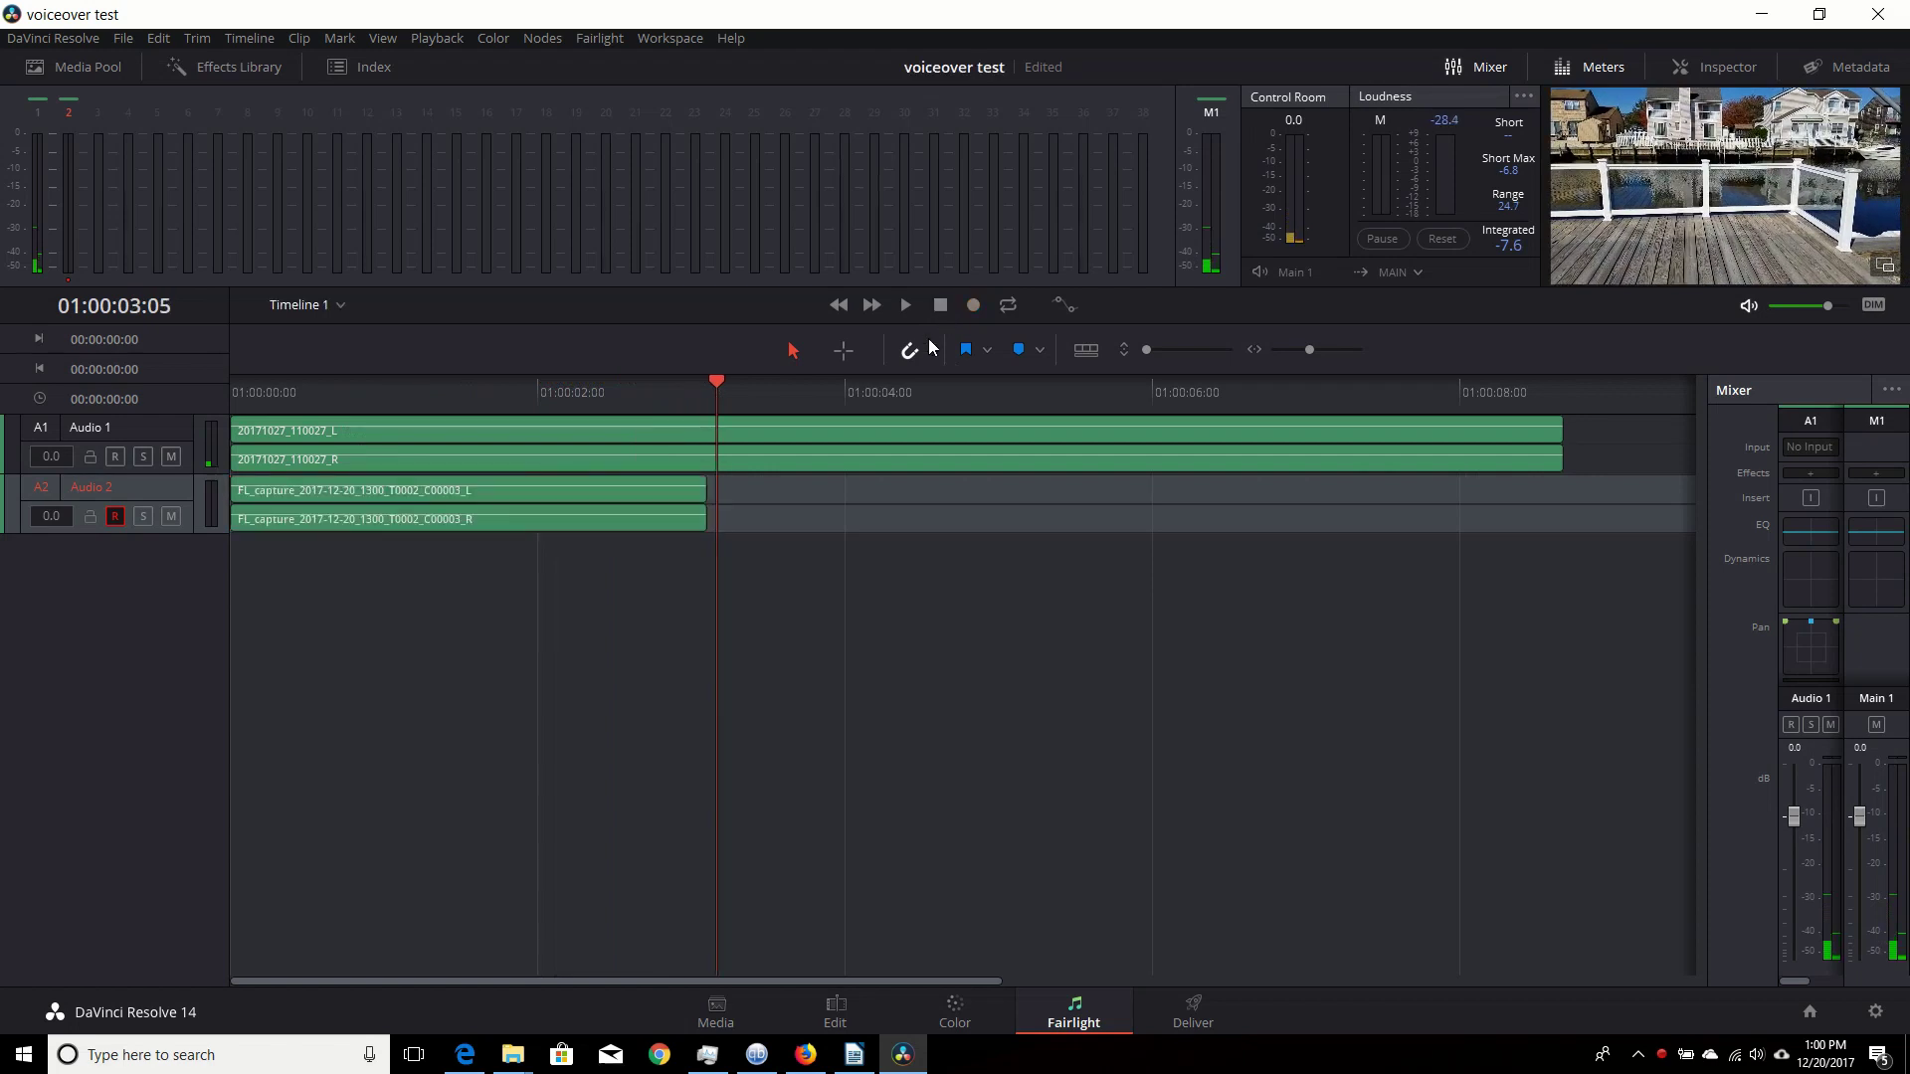
pyautogui.press('Home')
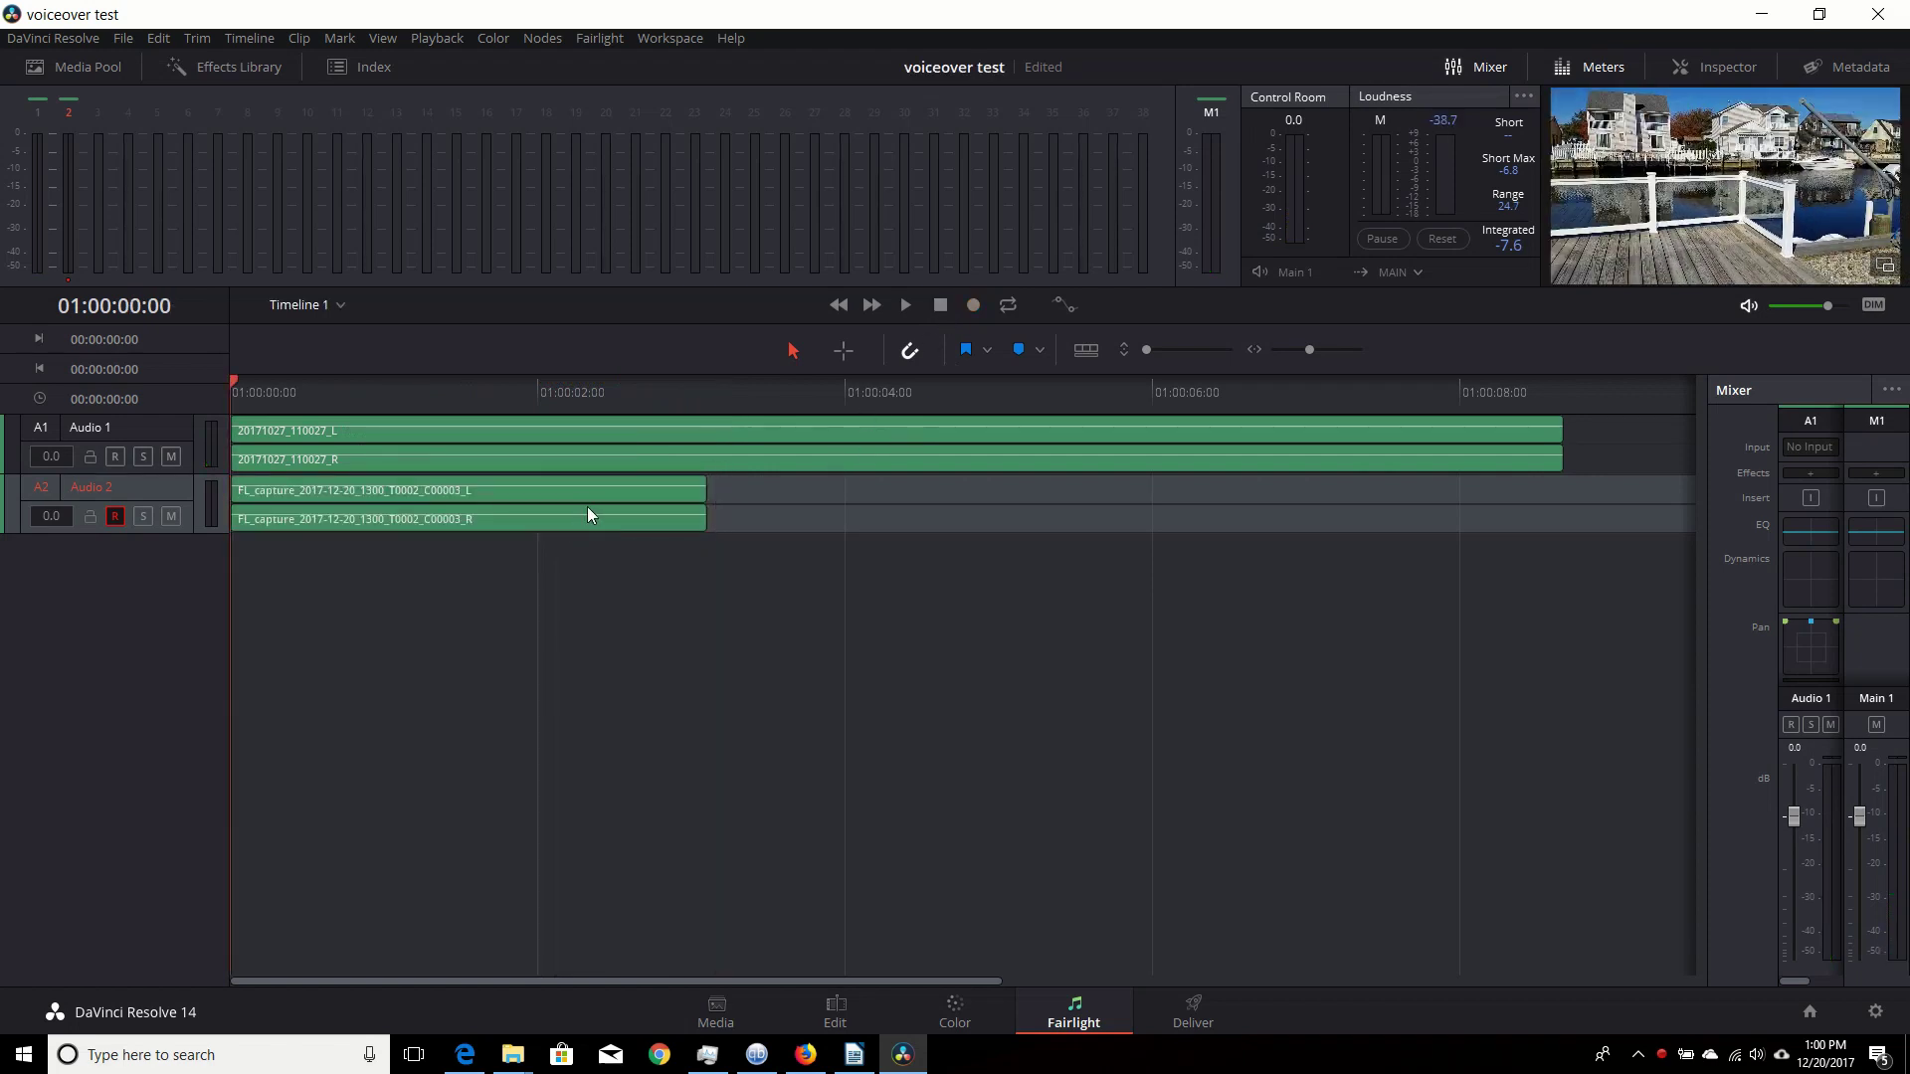
pyautogui.click(904, 307)
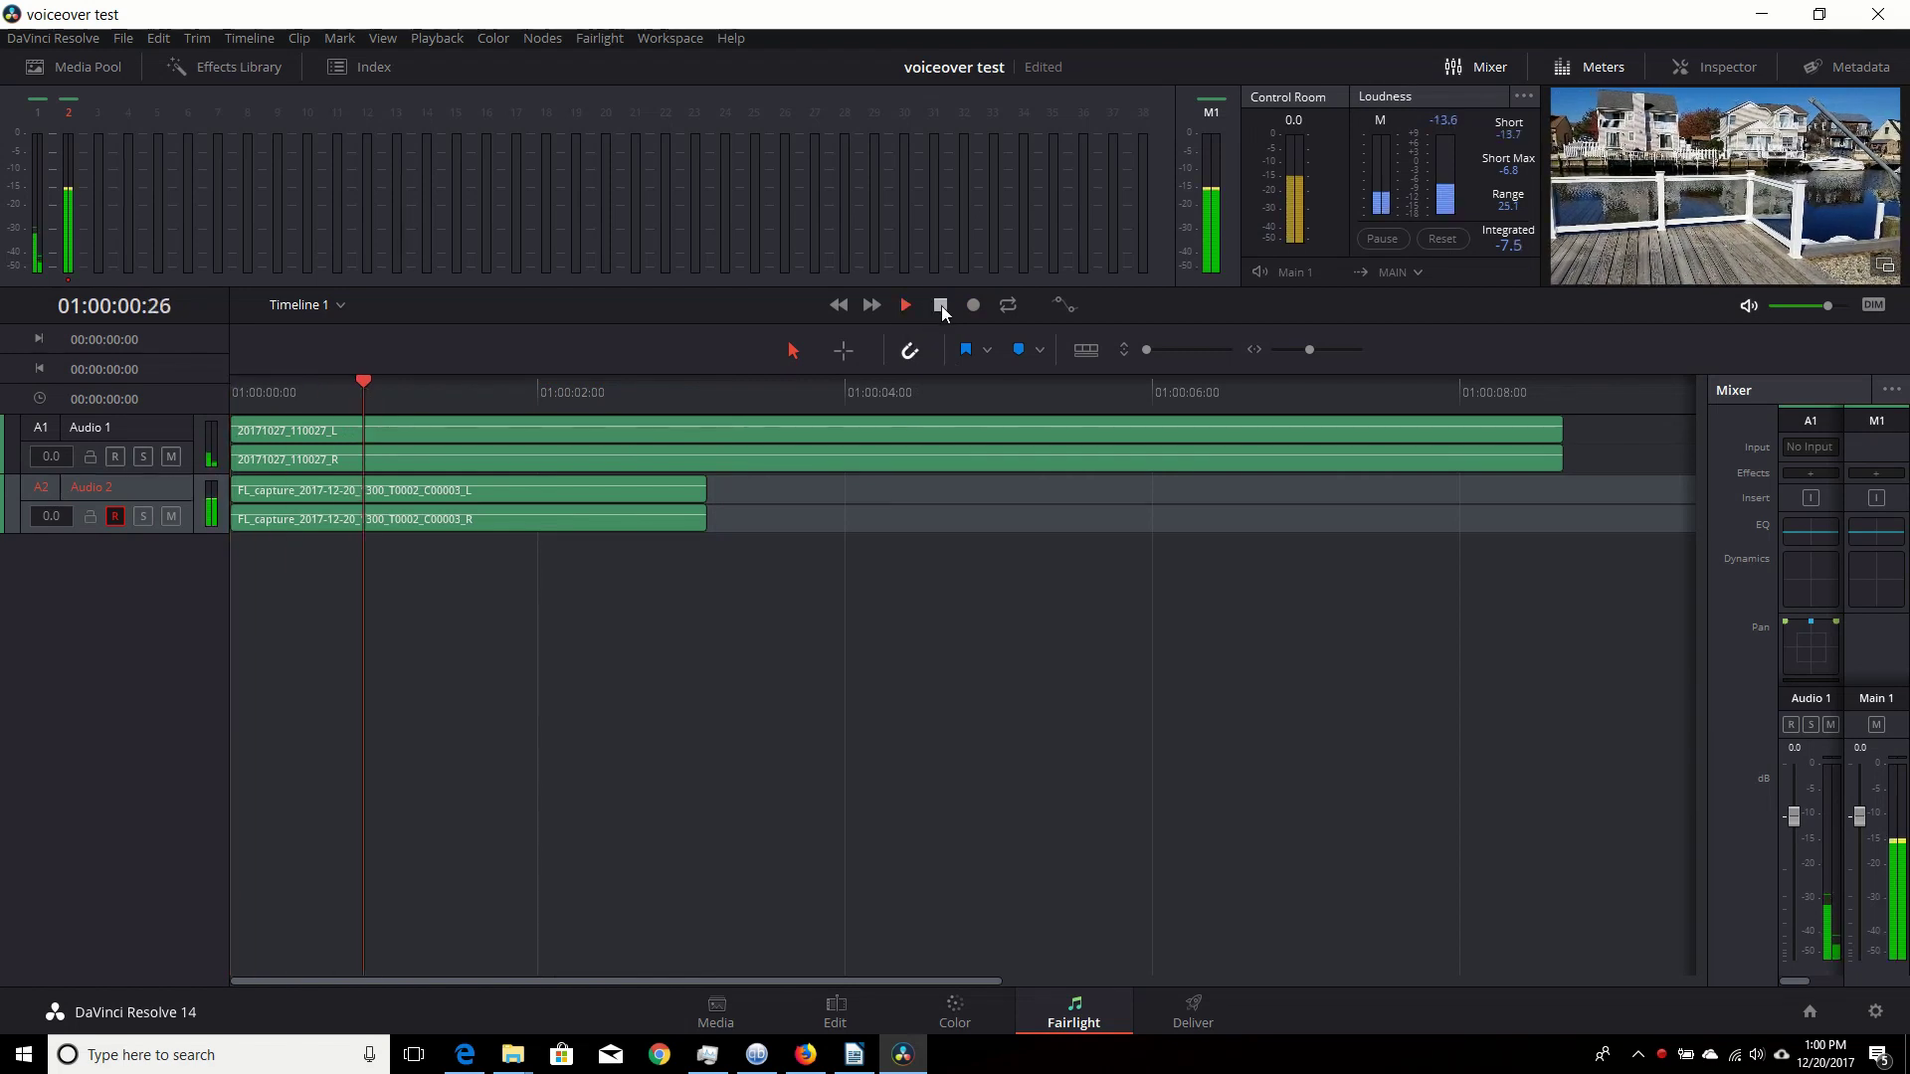
pyautogui.click(941, 306)
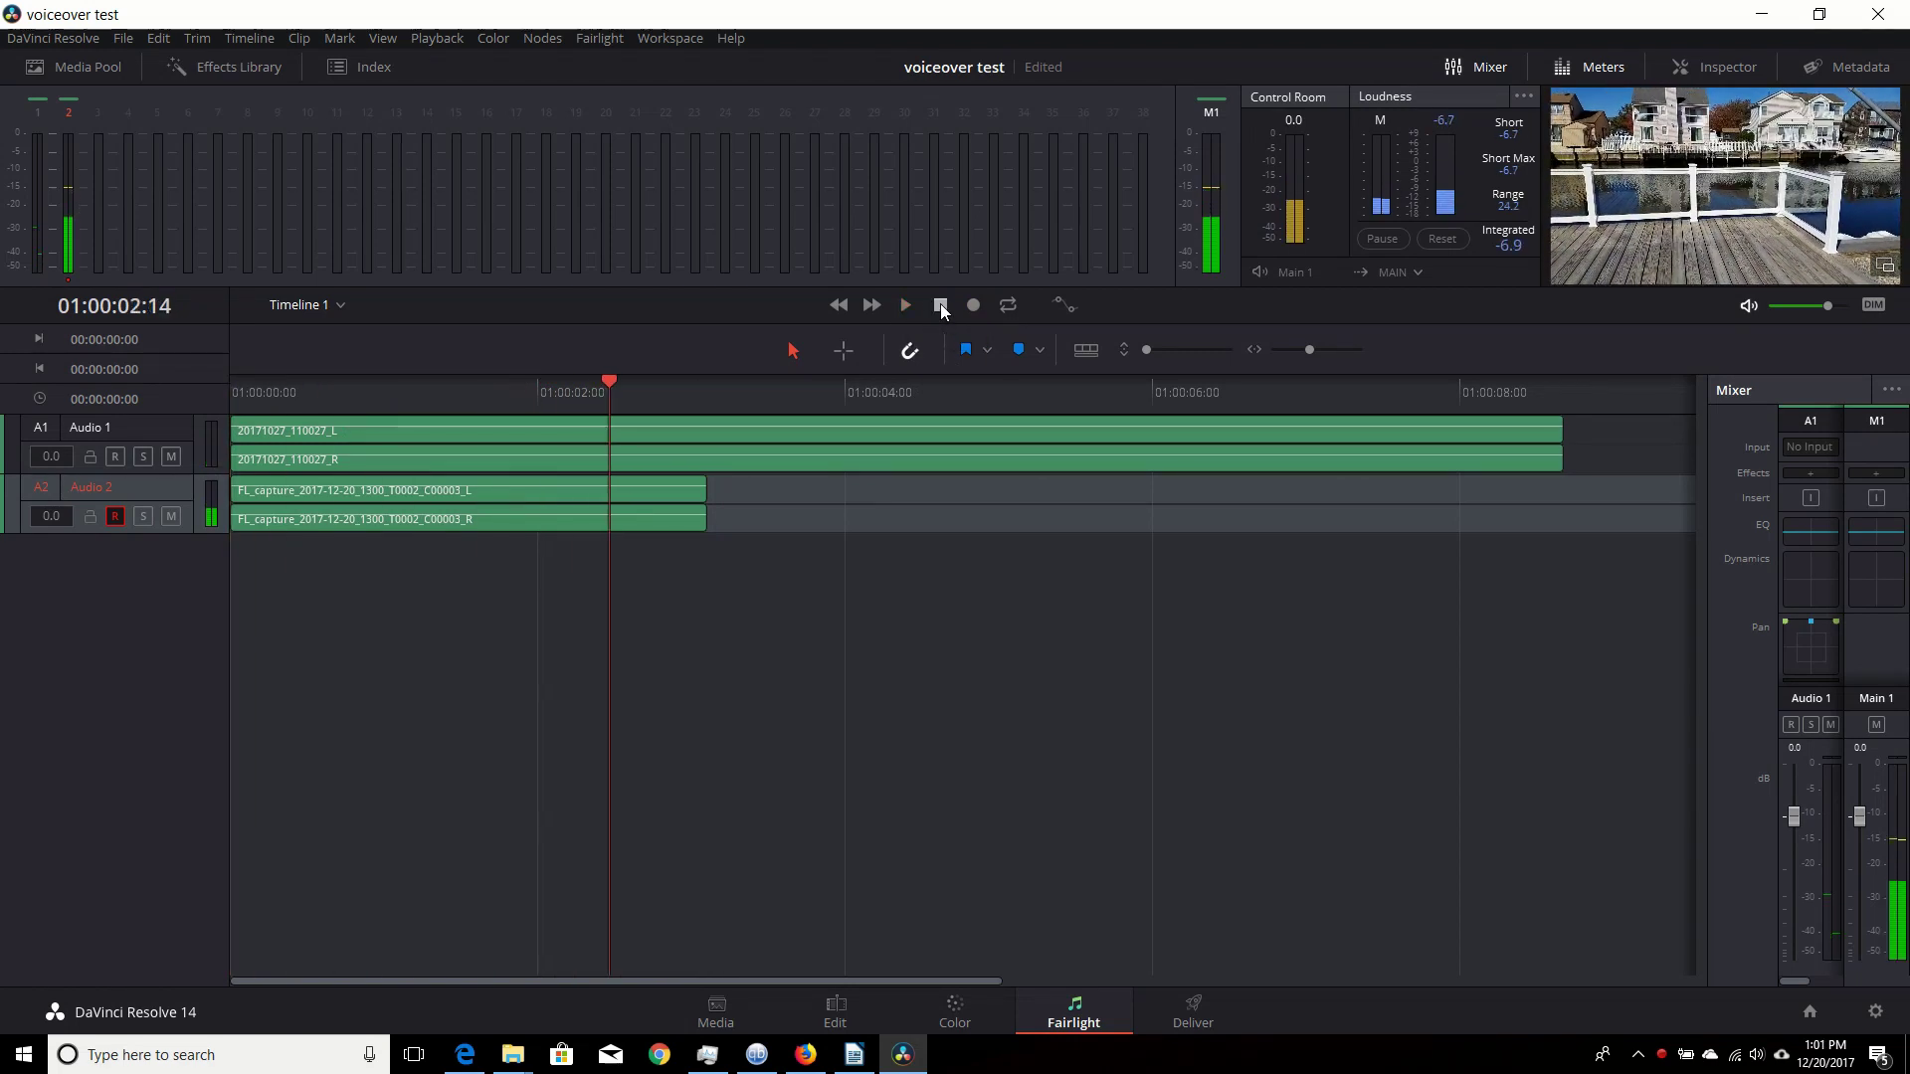